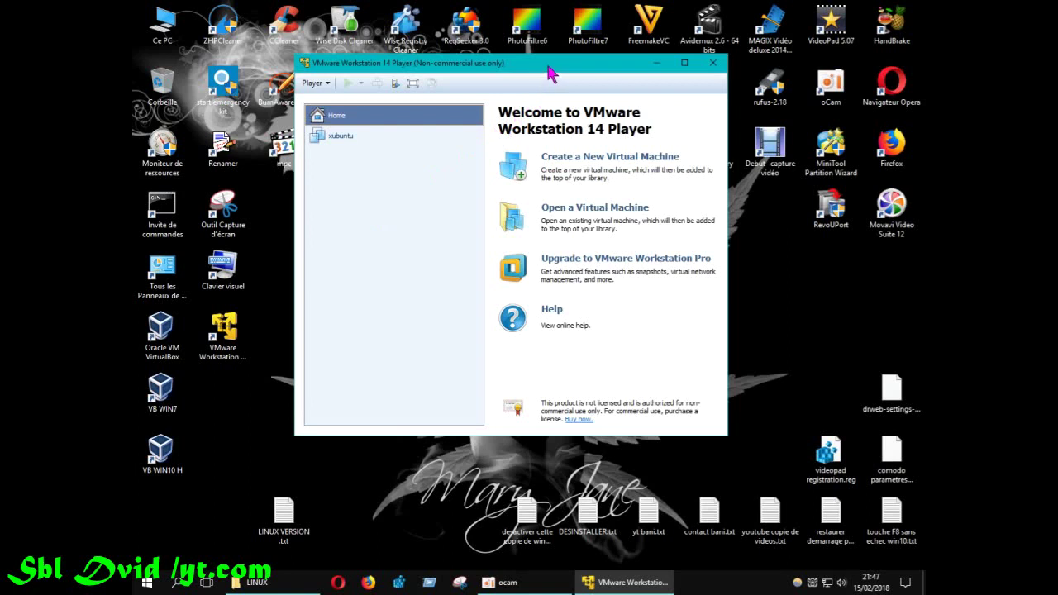
drag(549, 68, 562, 96)
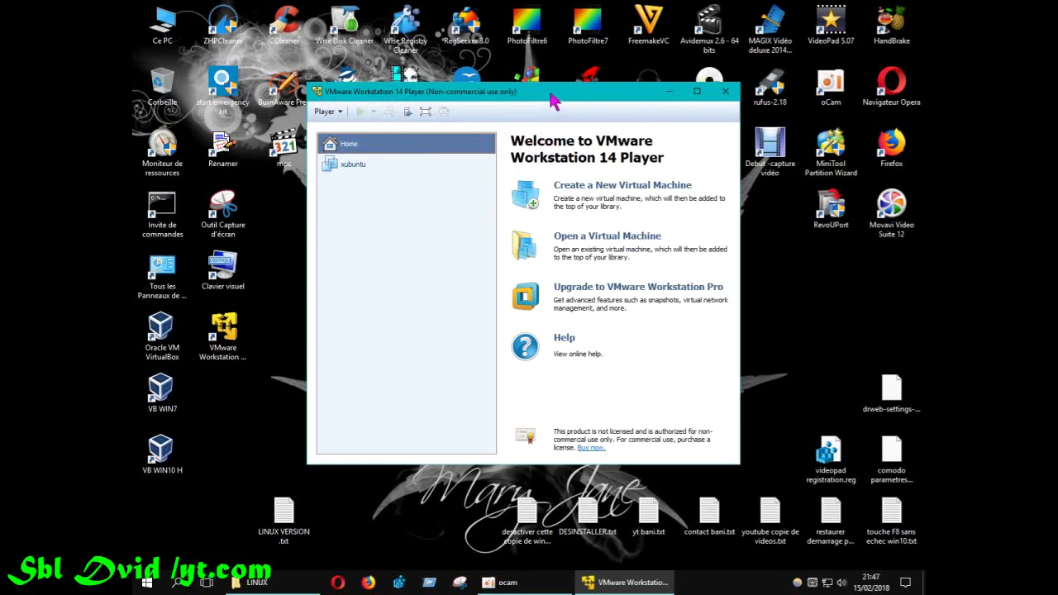
drag(552, 97, 556, 77)
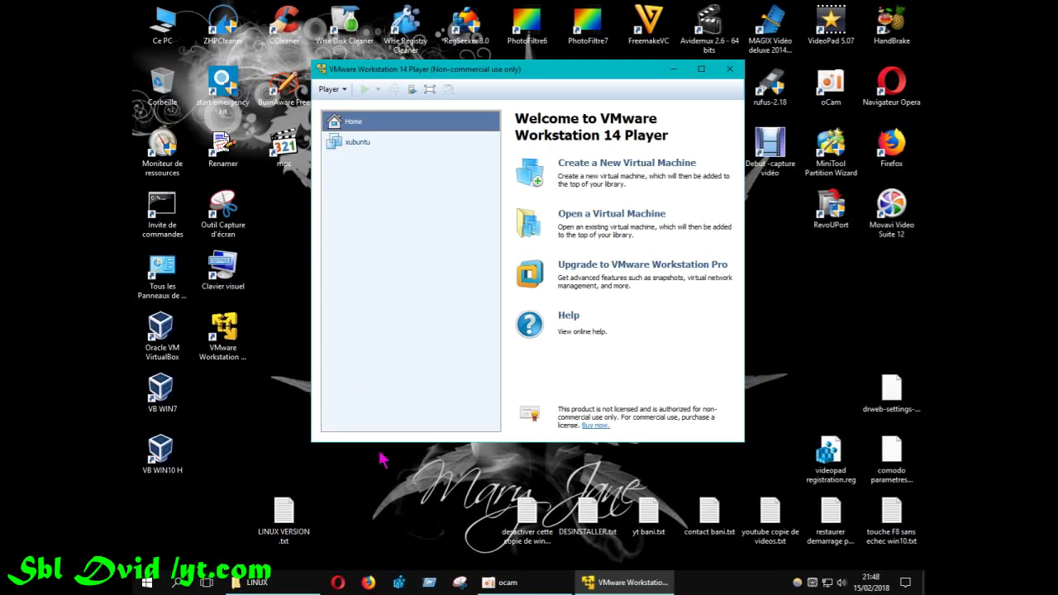
- Check the manjaro-mate-17.1.2-stable-x86_64.iso image in the LINUX folder on drive F:, and return to the virtual machine library
click(252, 582)
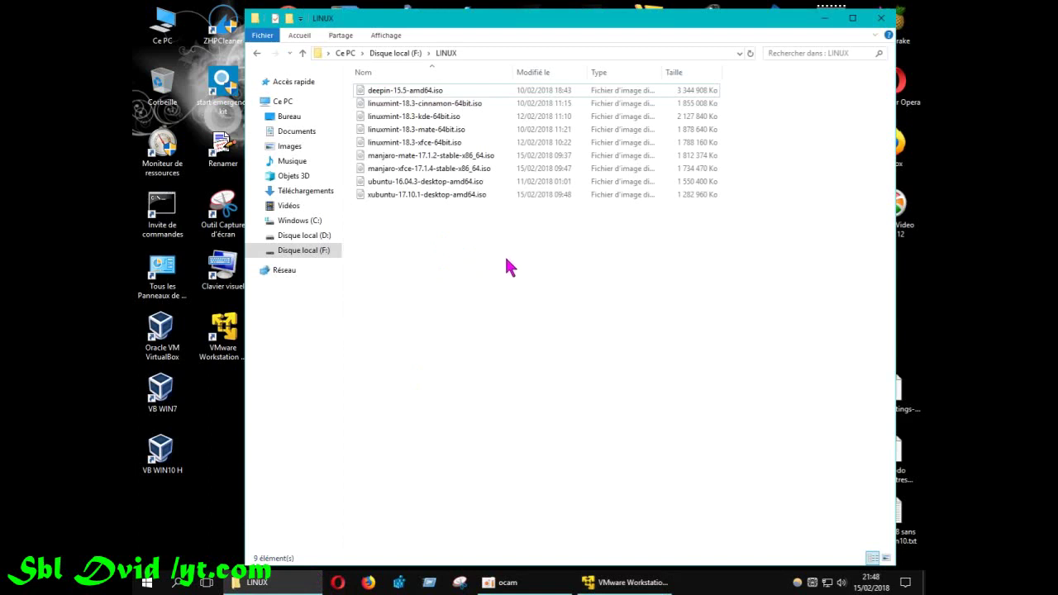
click(431, 159)
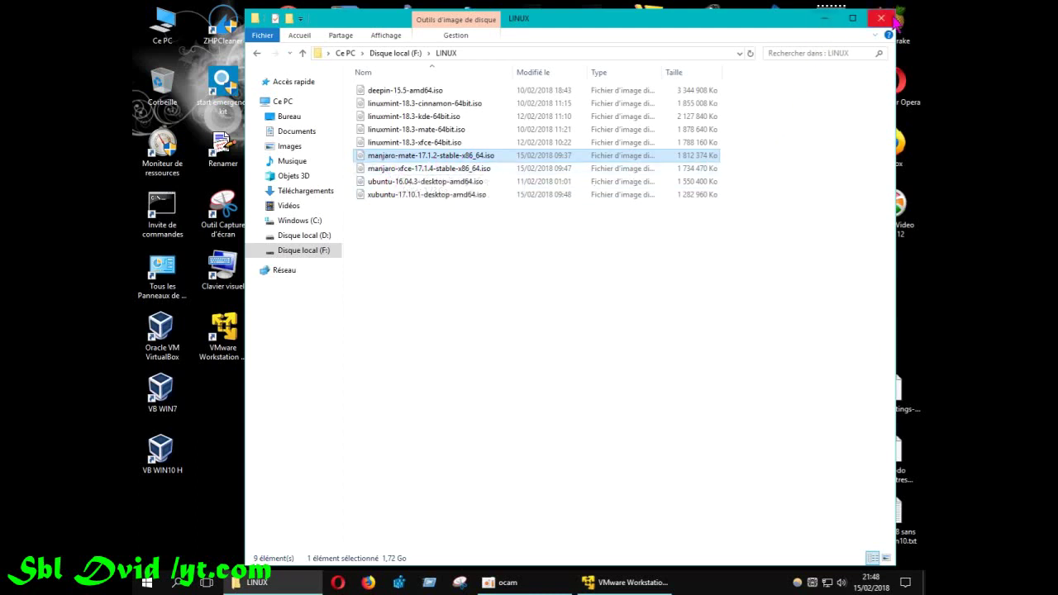
click(824, 18)
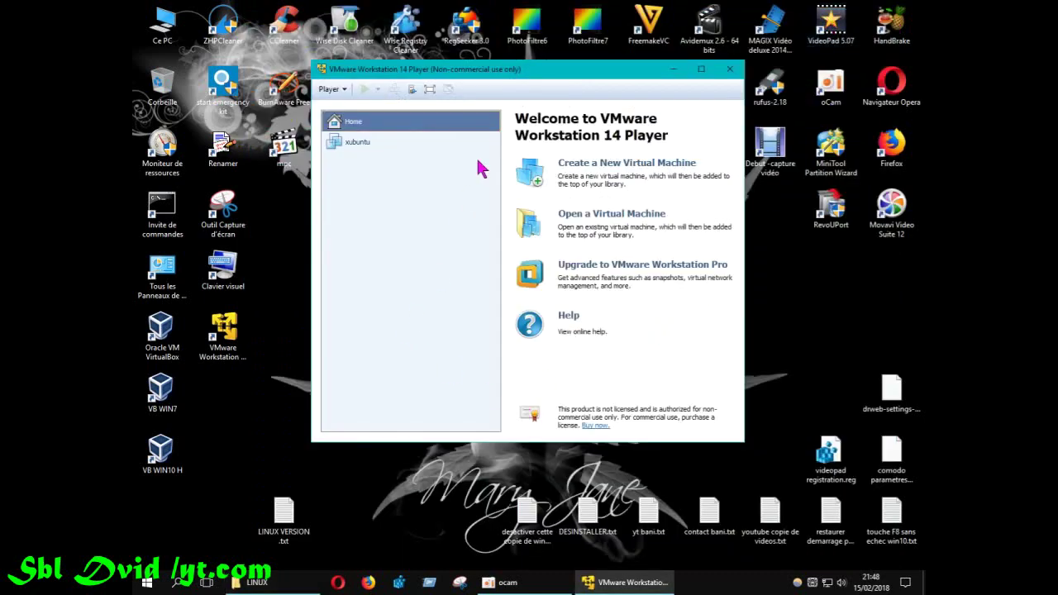
- View the summary of the existing xubuntu virtual machine and return to the Home page
drag(550, 76, 517, 104)
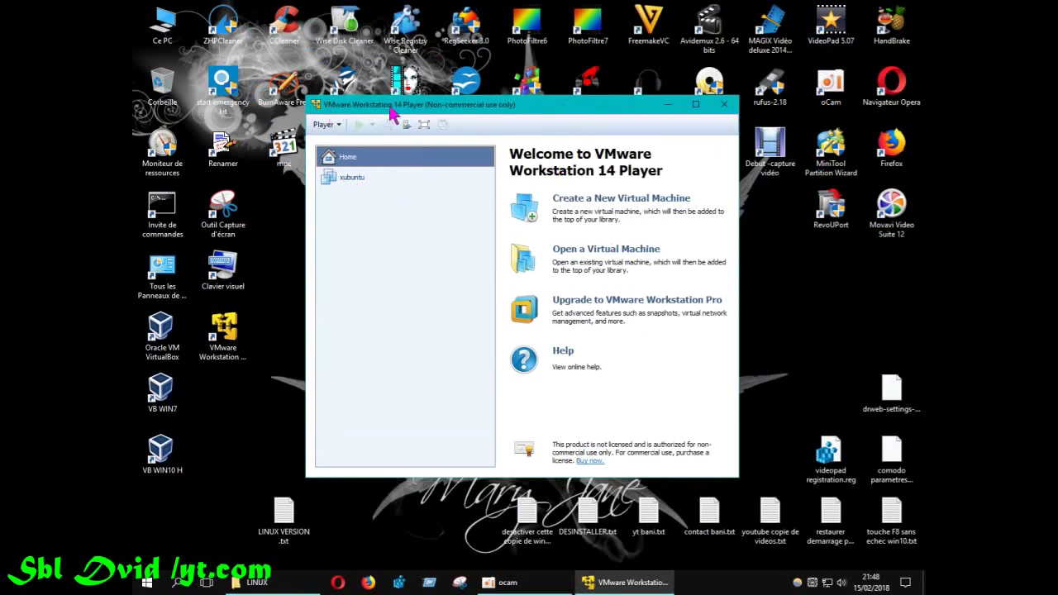
click(349, 180)
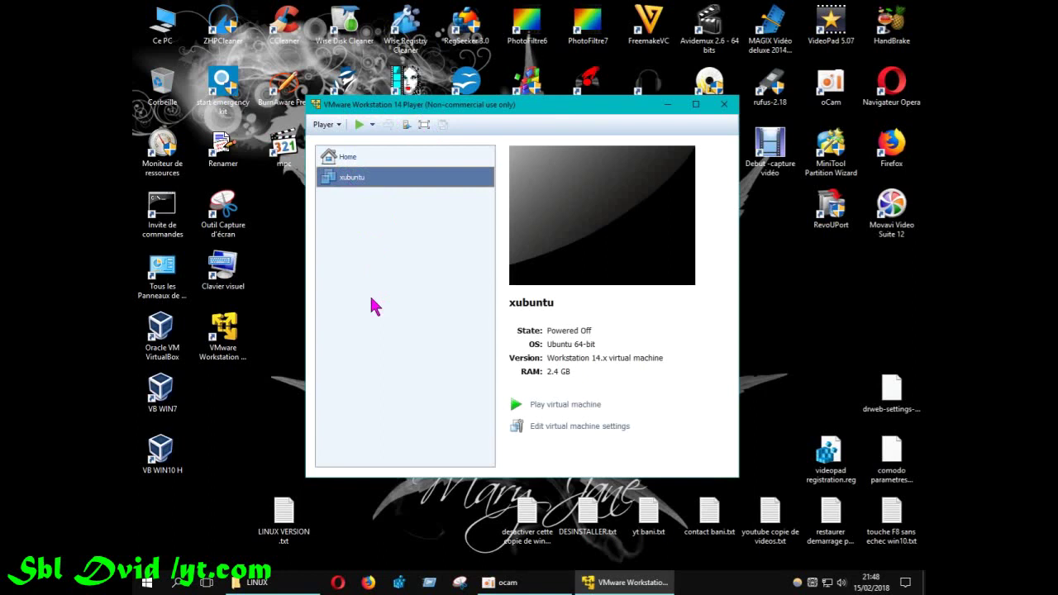
click(352, 158)
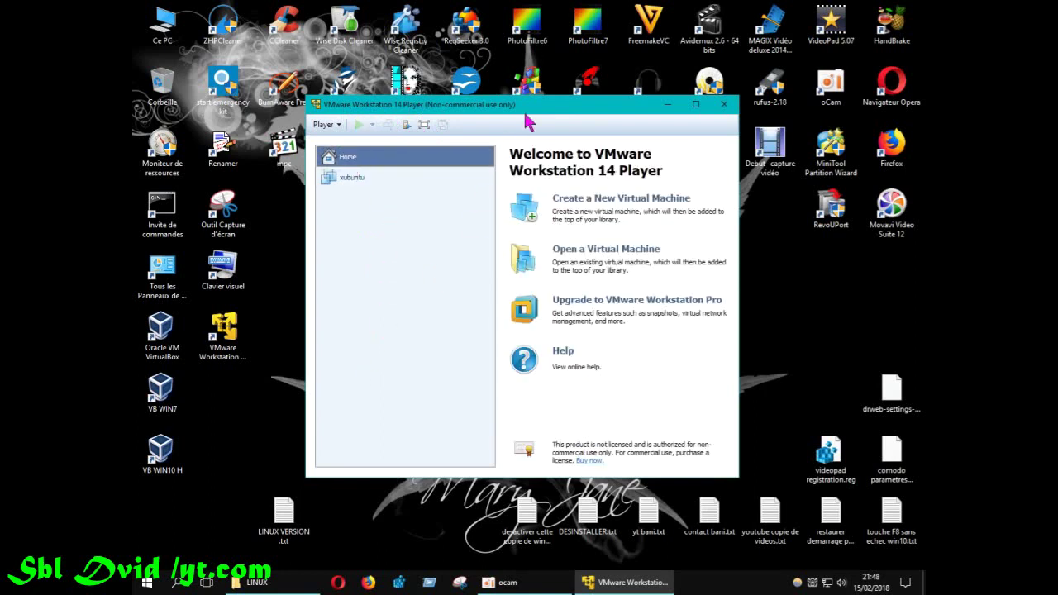
drag(554, 103, 561, 88)
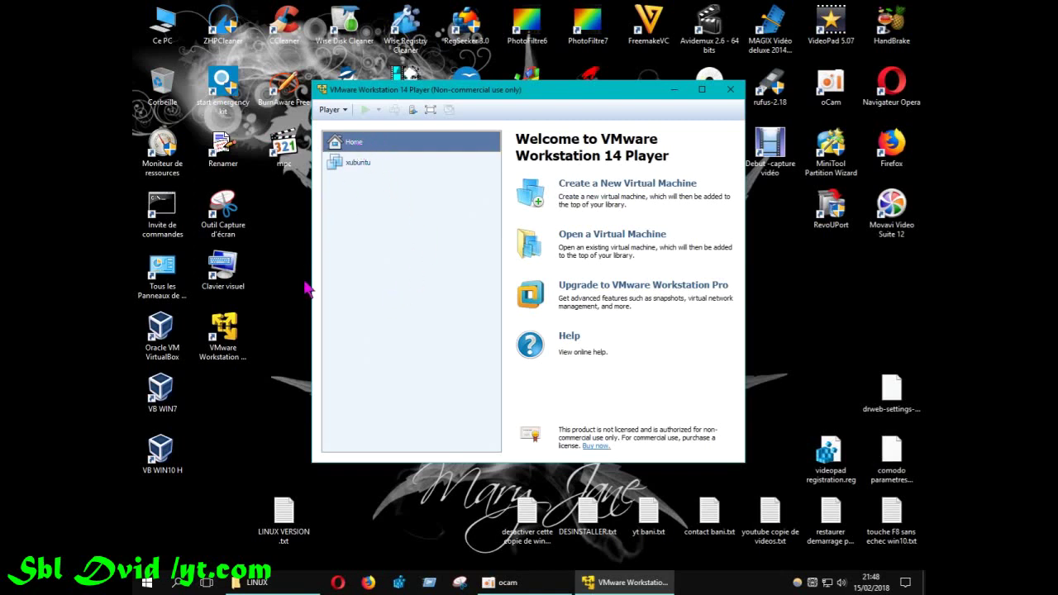
- Start a new virtual machine with F:\LINUX\manjaro-mate-17.1.2-stable-x86_64.iso as its installer disc image
click(596, 189)
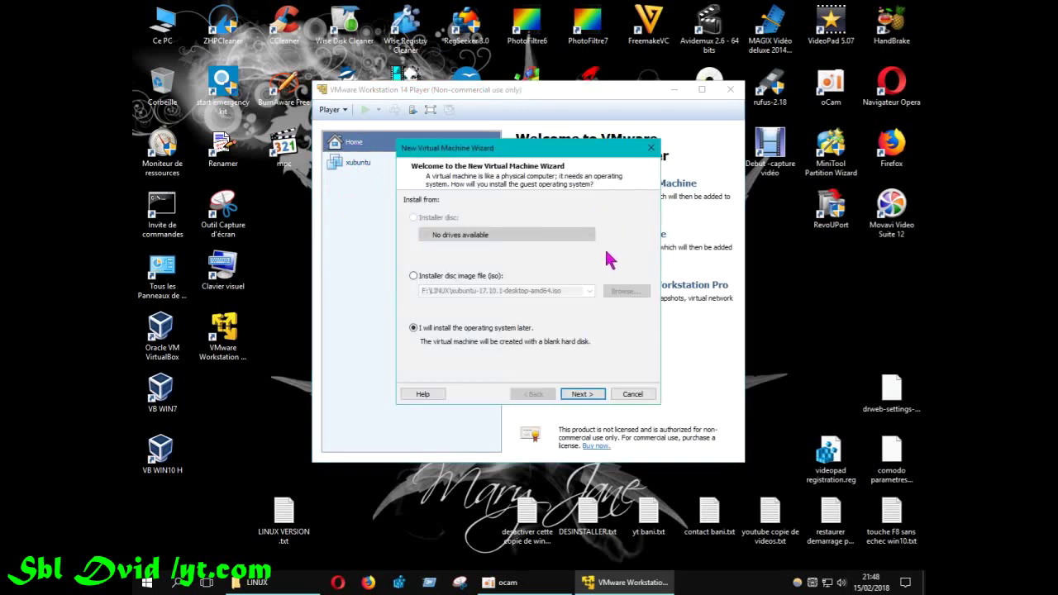
click(414, 276)
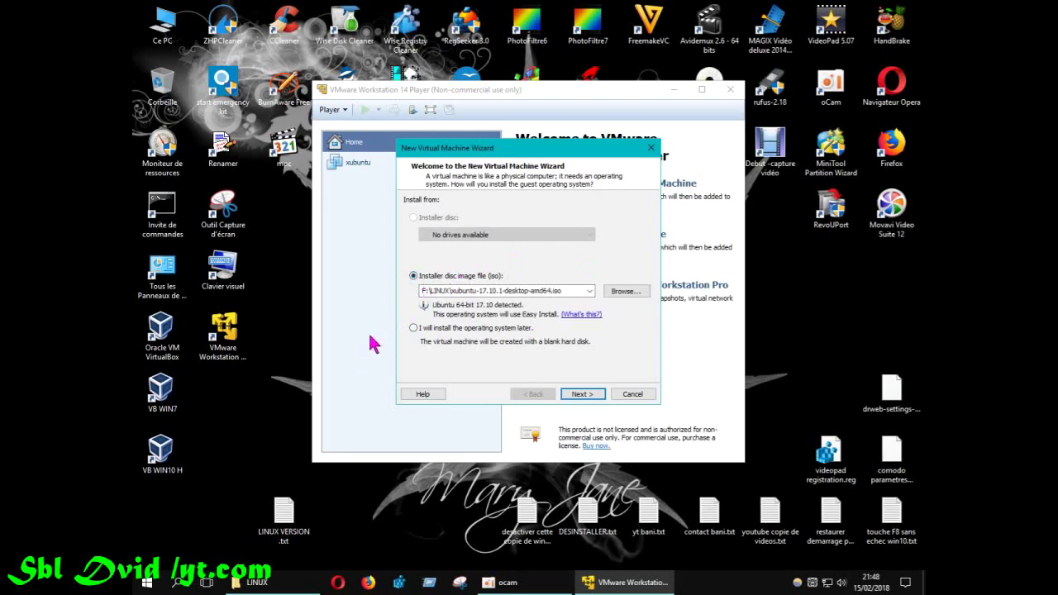
click(626, 290)
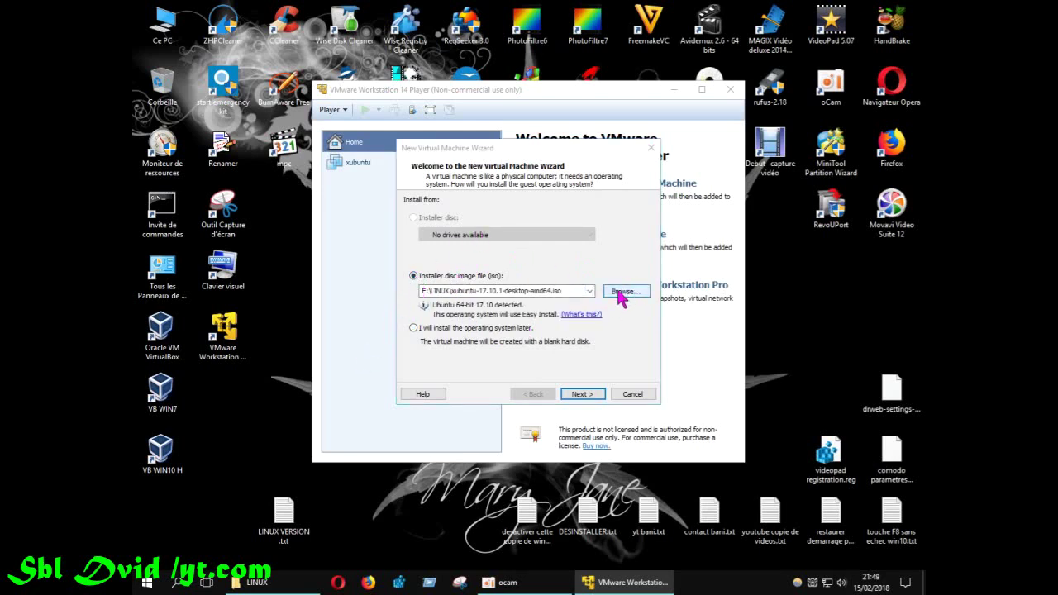
drag(619, 169, 632, 413)
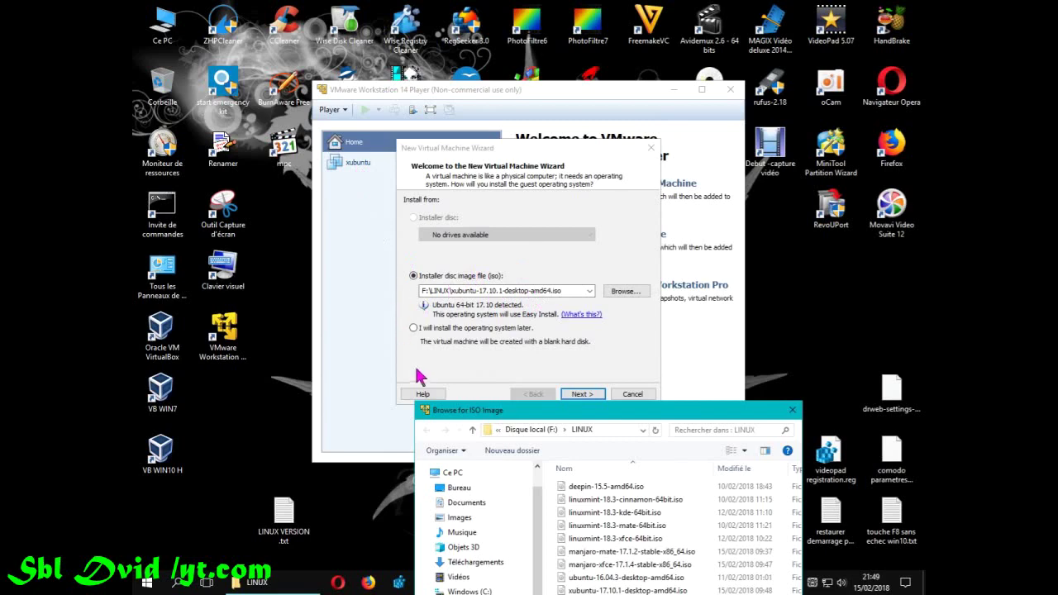
mouse_move(657, 285)
drag(656, 286, 552, 402)
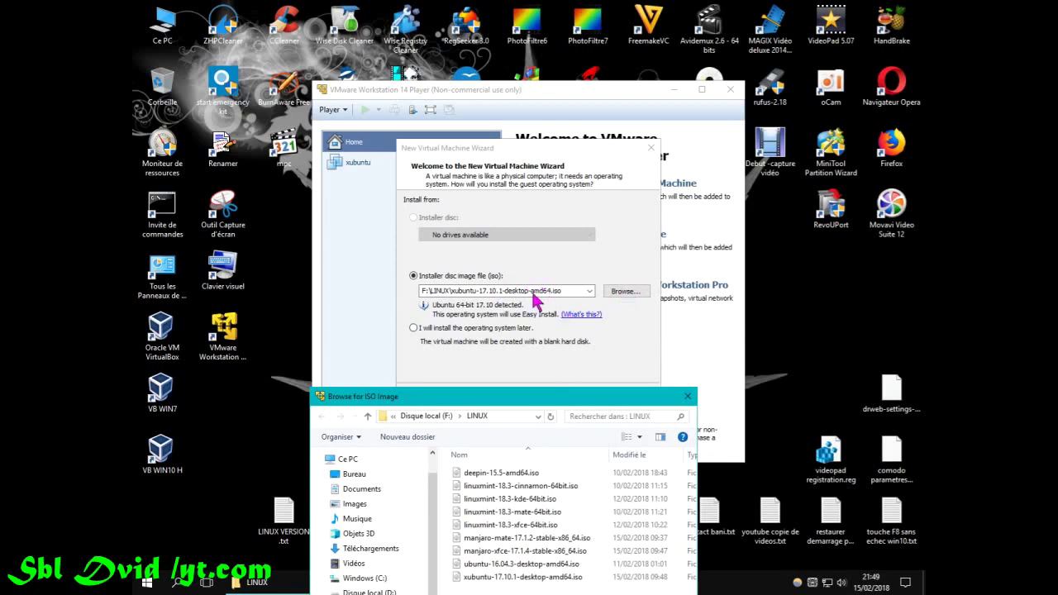
drag(550, 398, 561, 168)
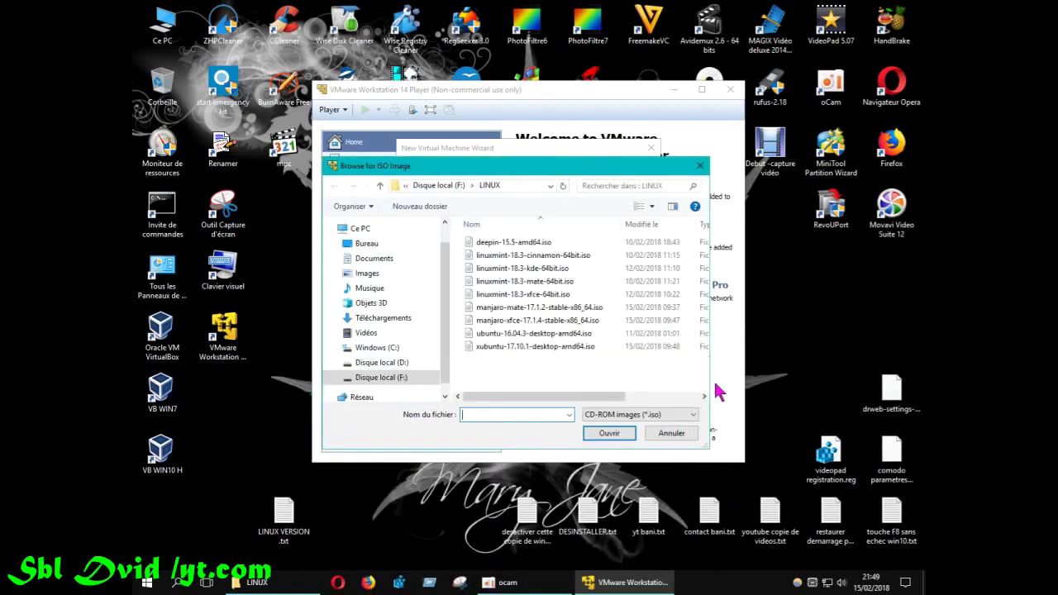
click(509, 309)
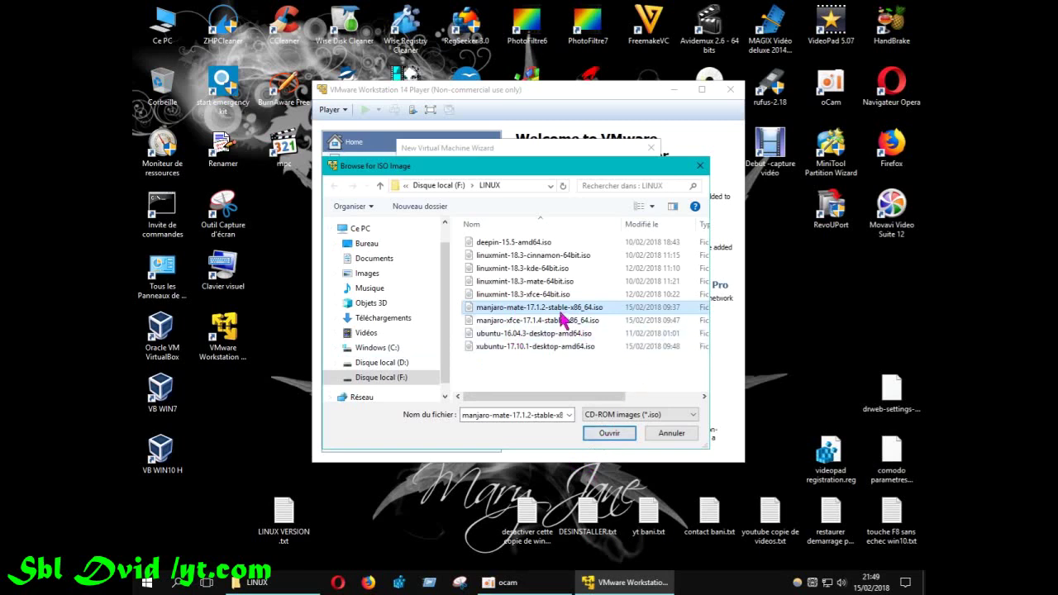
click(612, 437)
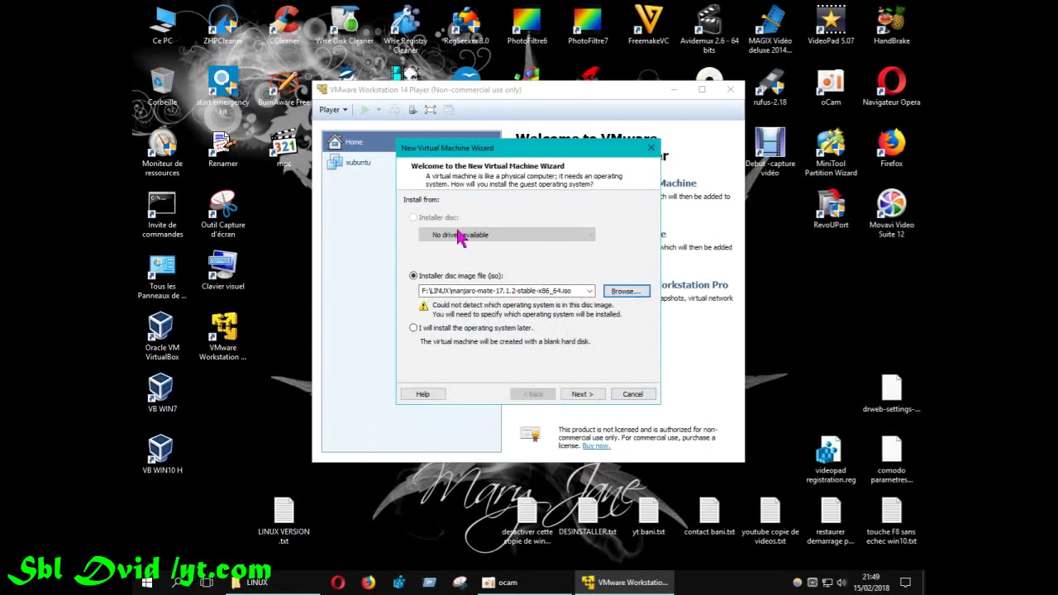
click(577, 395)
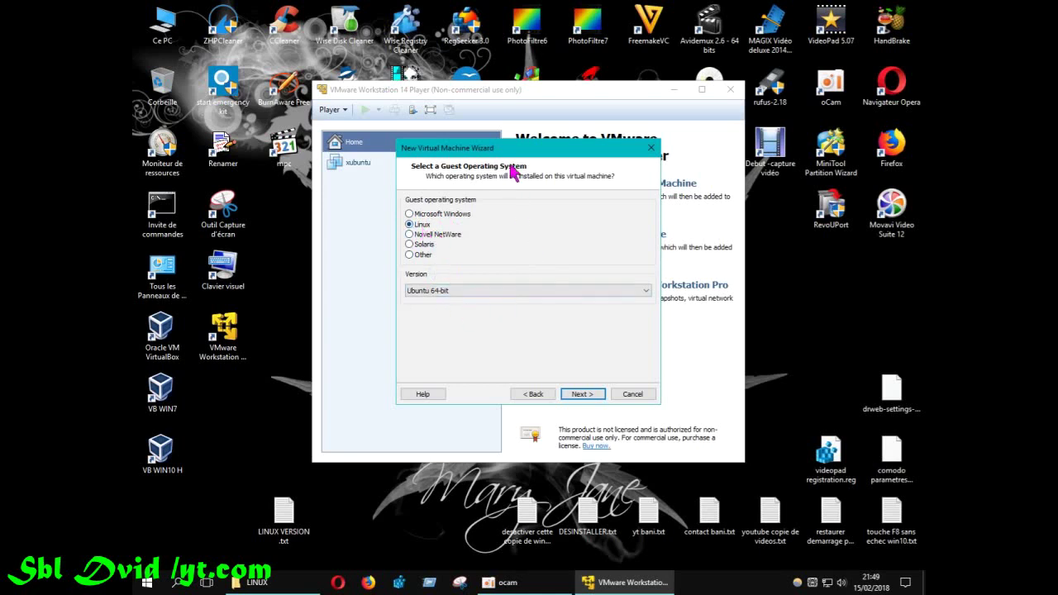
- Review the available Linux versions and accept Linux with Ubuntu 64-bit as the guest operating system
drag(529, 152, 569, 168)
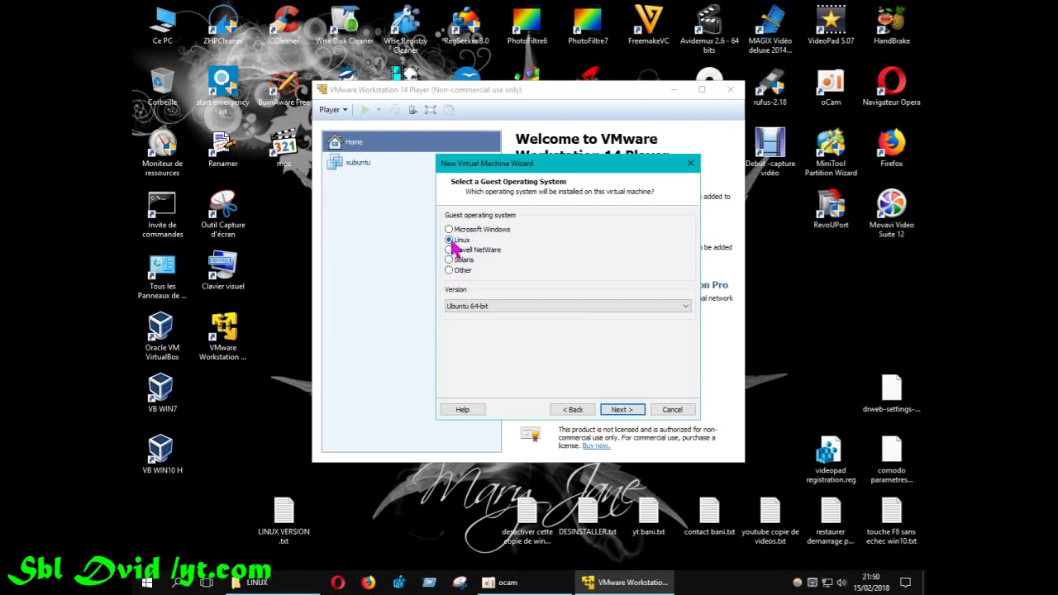
drag(527, 165, 529, 114)
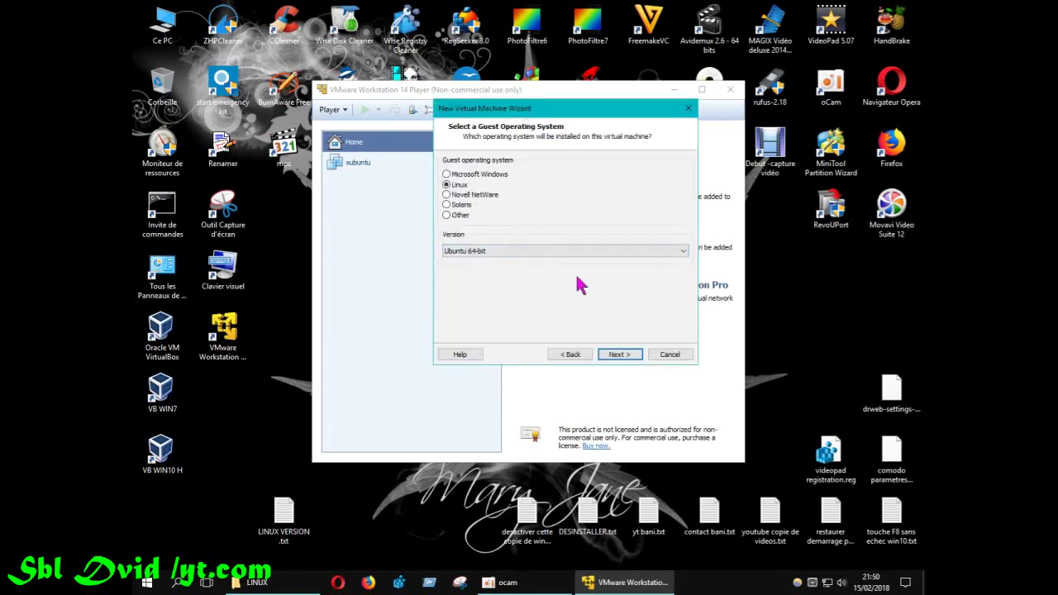
click(682, 252)
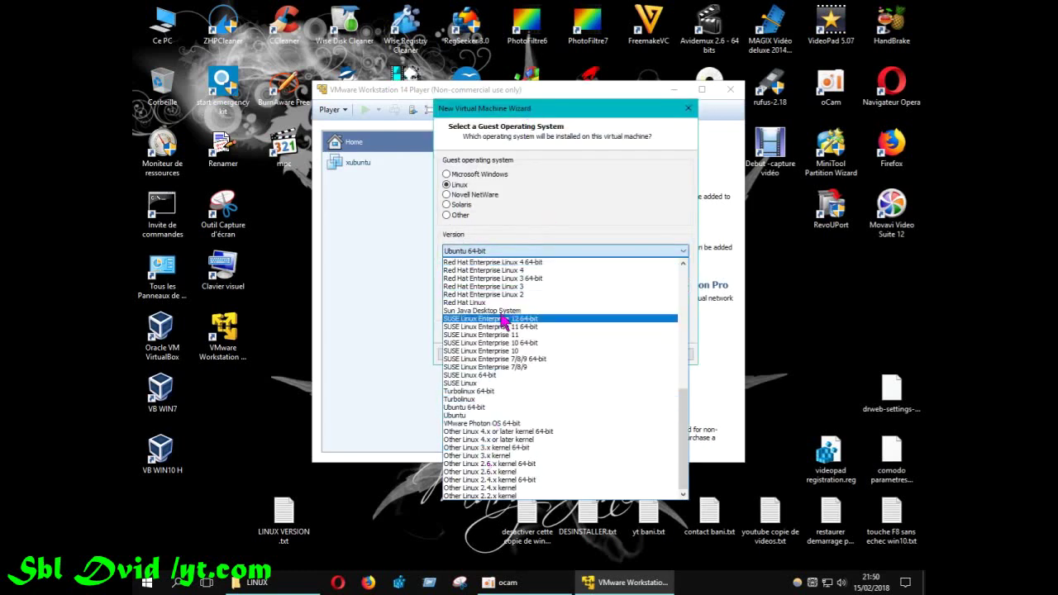
click(542, 108)
drag(570, 110, 628, 98)
click(741, 244)
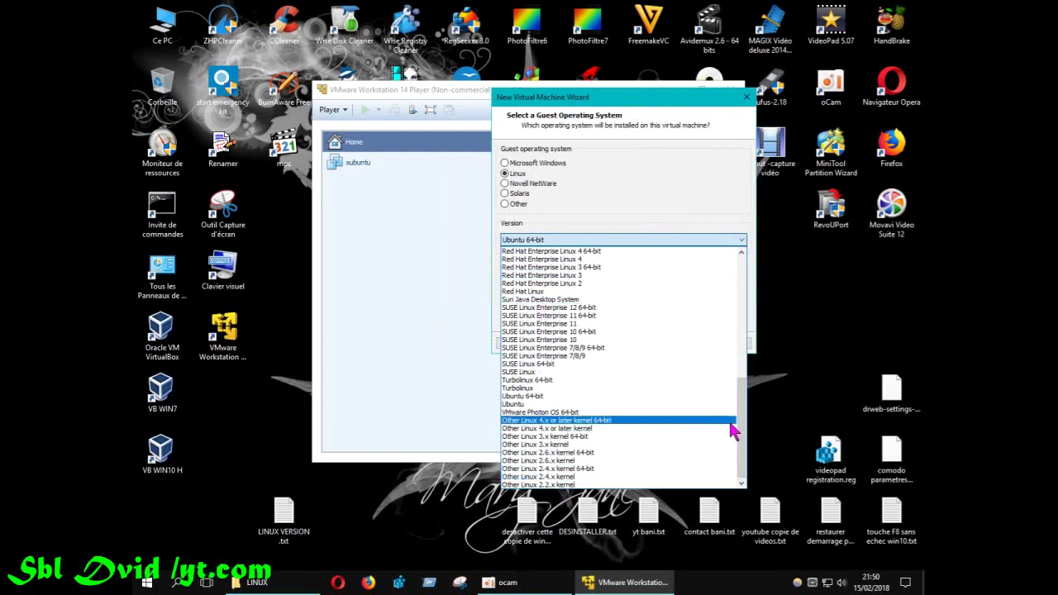
drag(739, 428, 741, 248)
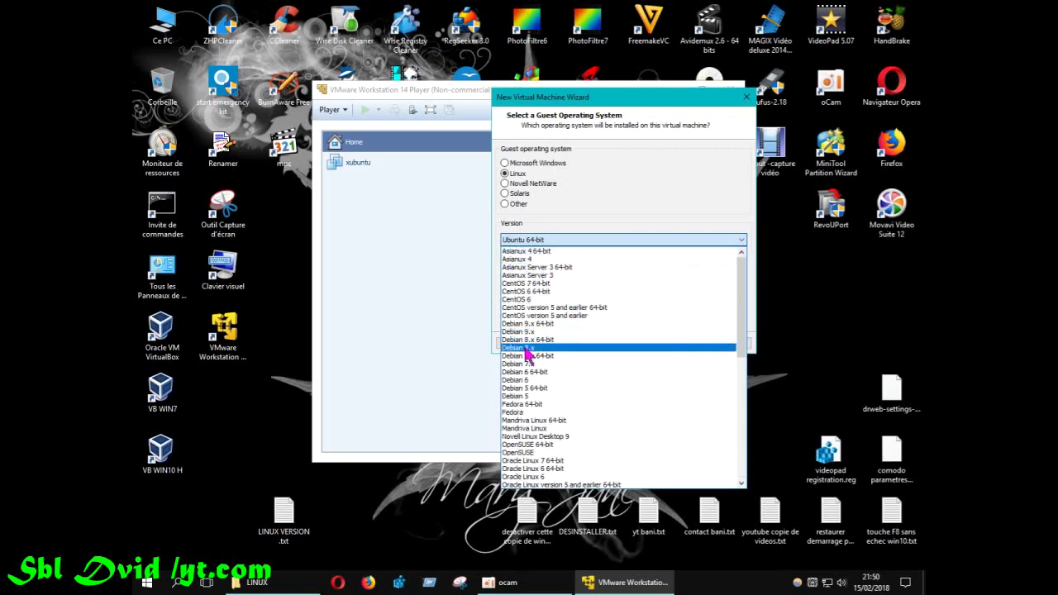
drag(744, 356, 748, 494)
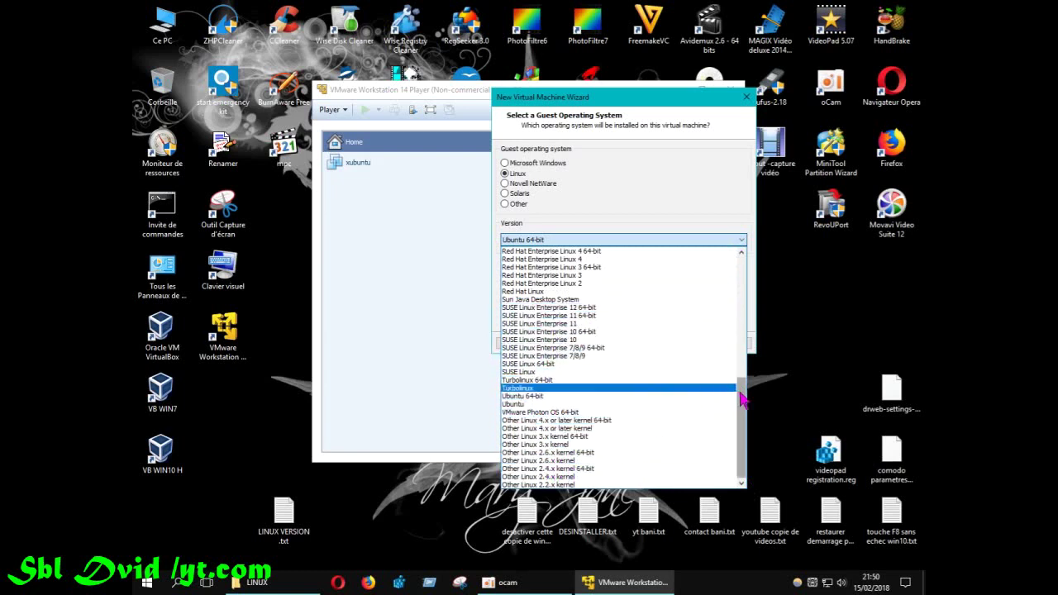
drag(742, 394, 748, 339)
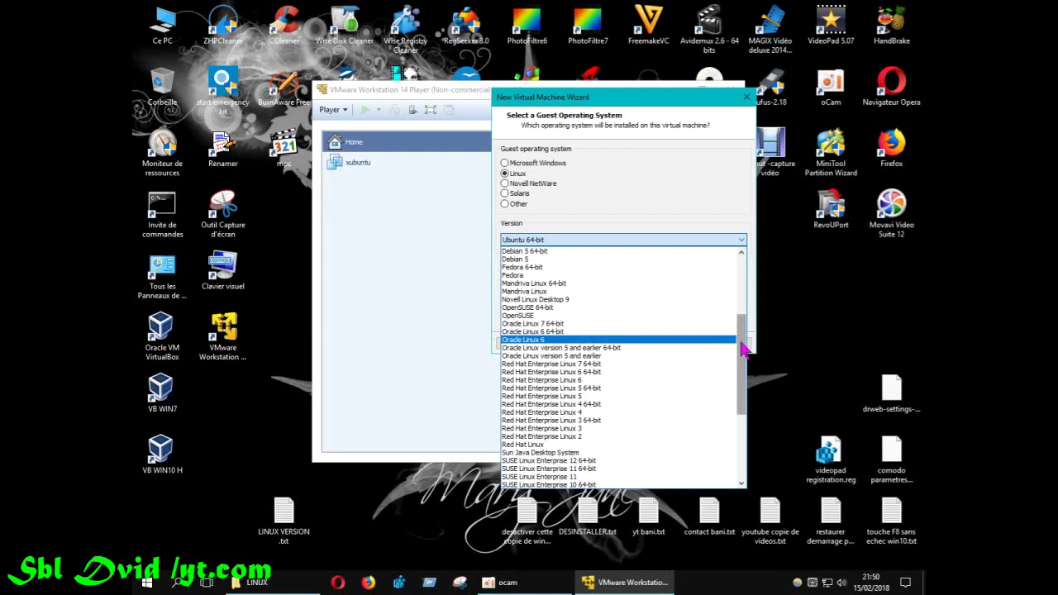
drag(742, 349, 743, 340)
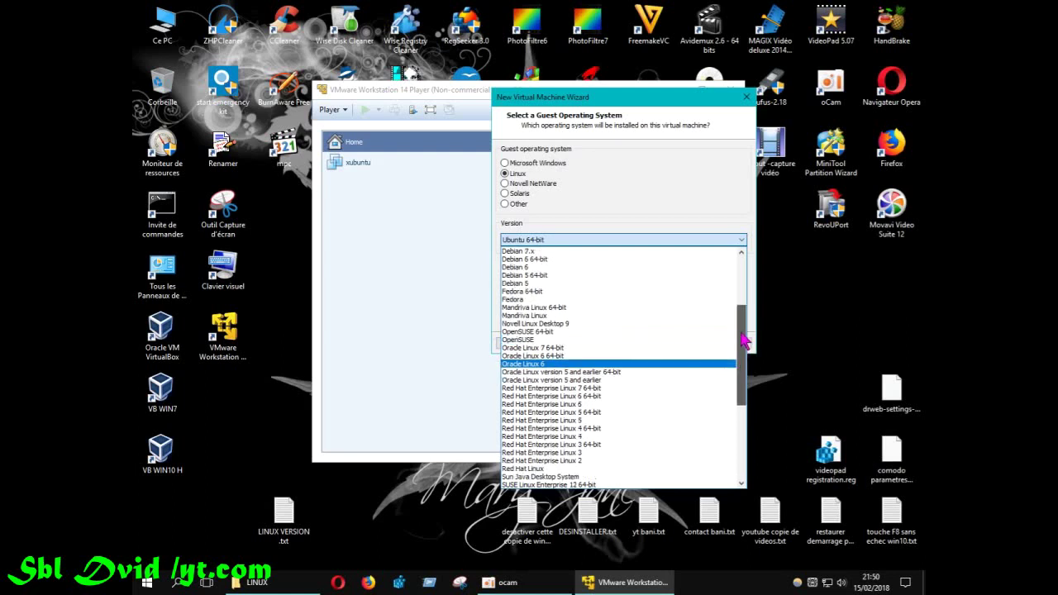
drag(742, 339, 743, 380)
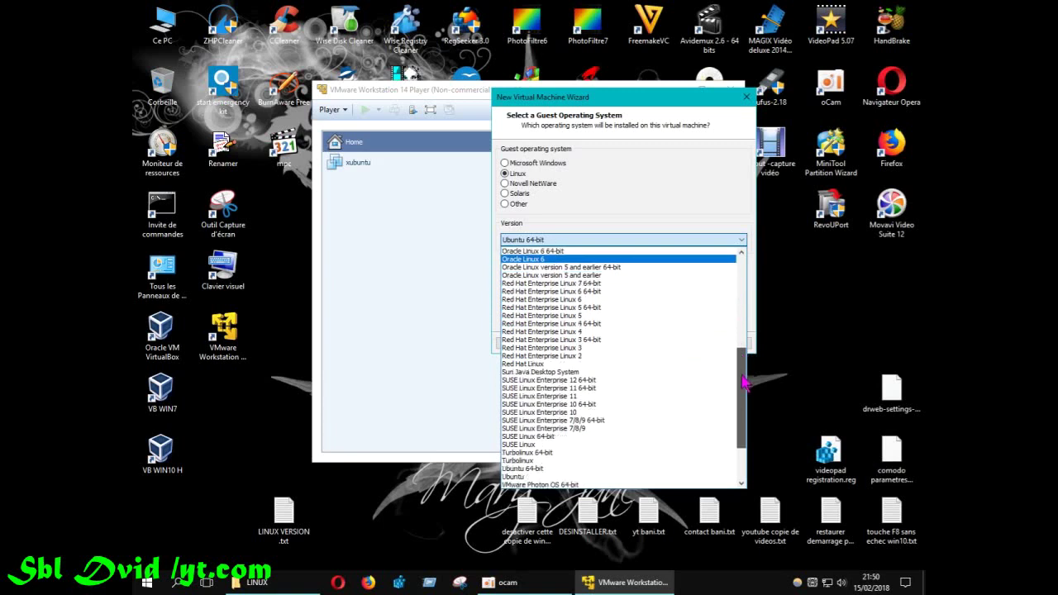
drag(742, 382, 742, 440)
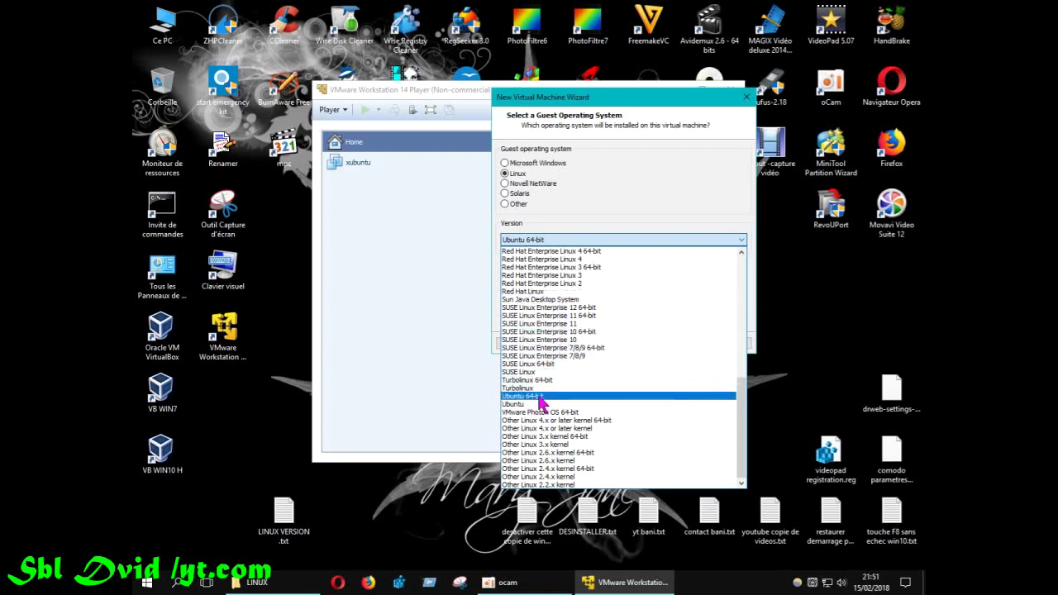
click(541, 400)
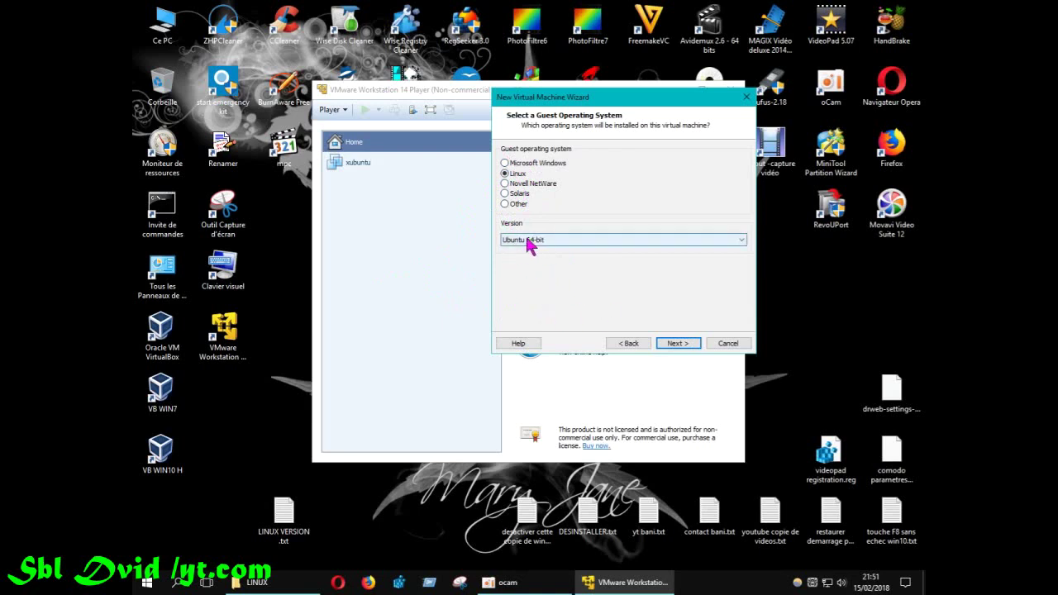
click(674, 345)
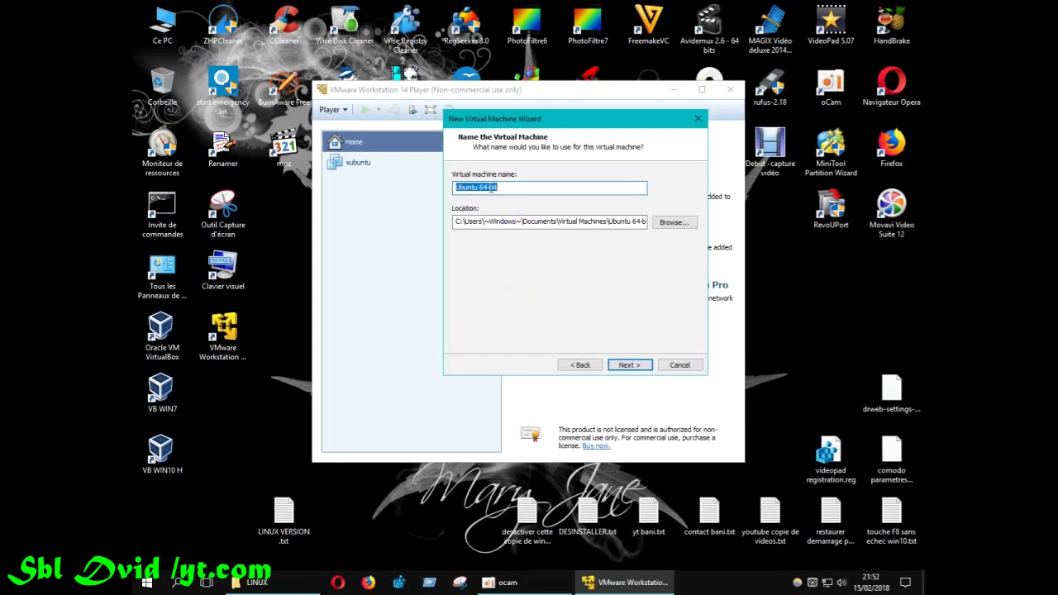
- Name the virtual machine MANJARO and check the Manjaro image file names in the LINUX folder
text(m)
key(BackSpace)
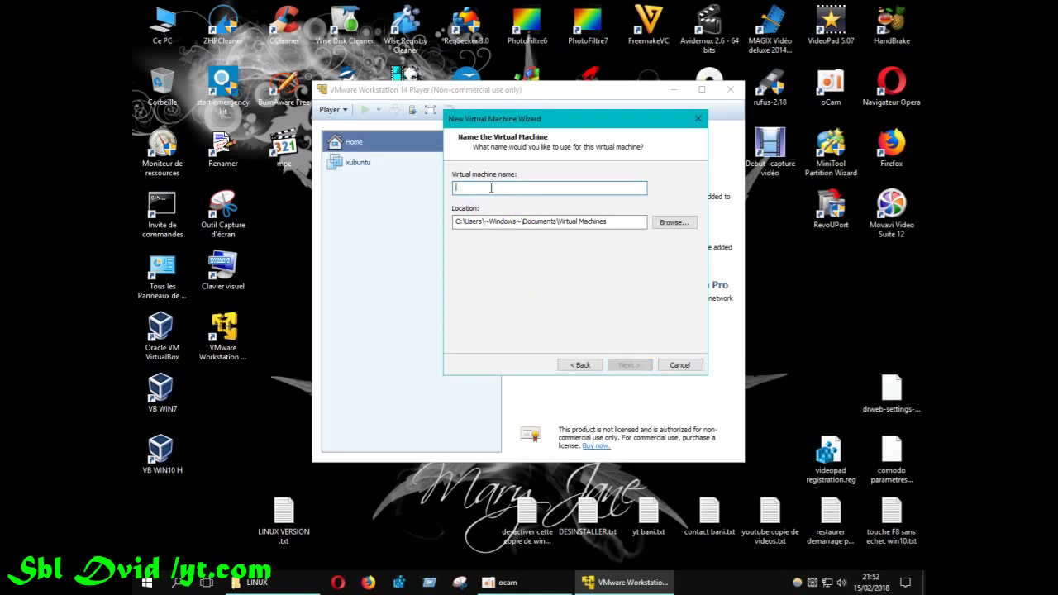
text(MA)
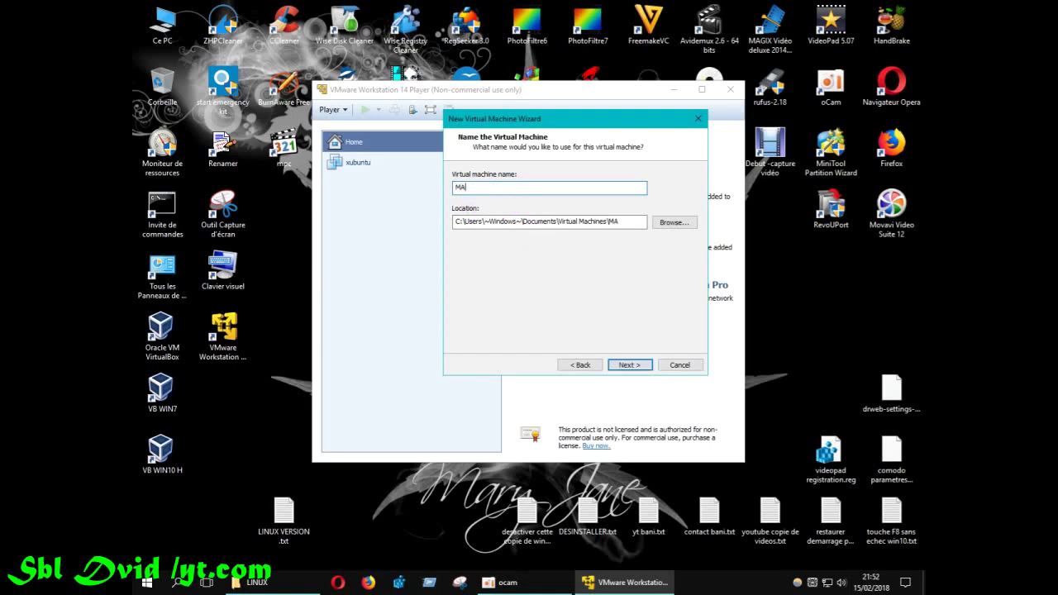
text(NJARO)
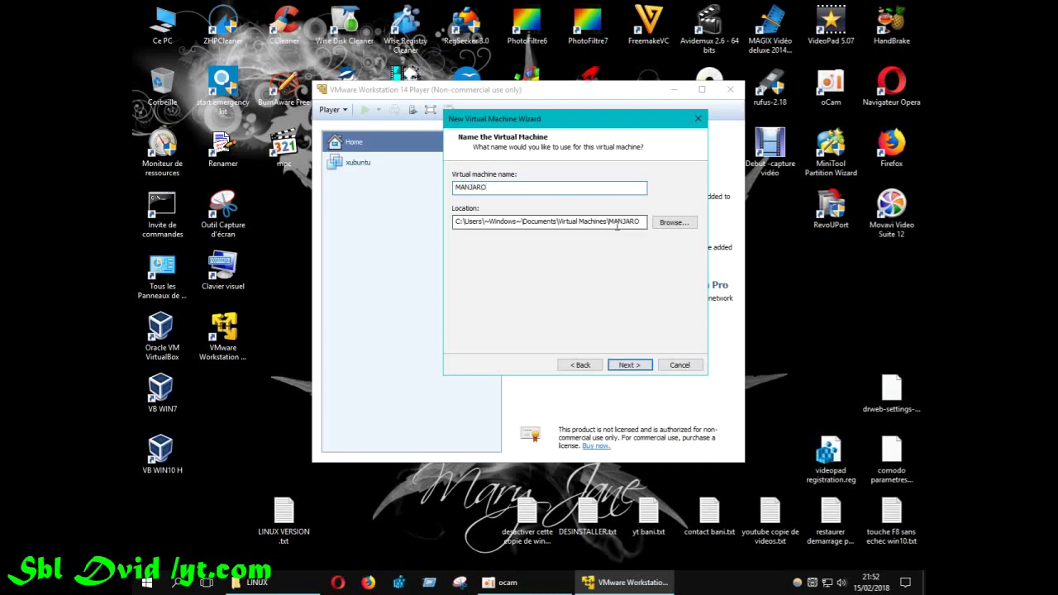
click(252, 581)
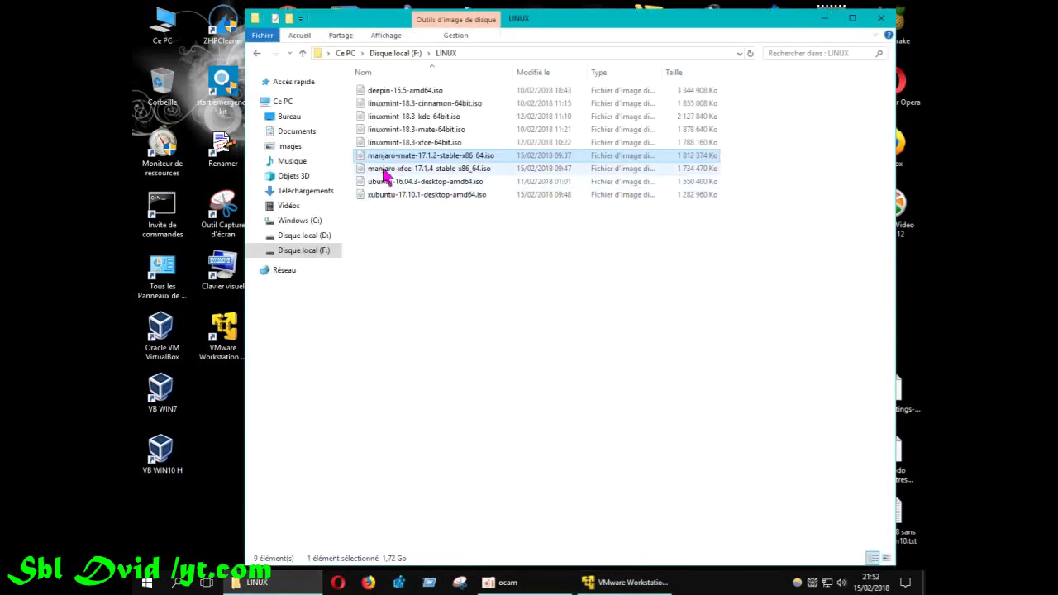
click(881, 18)
text(MANJARO)
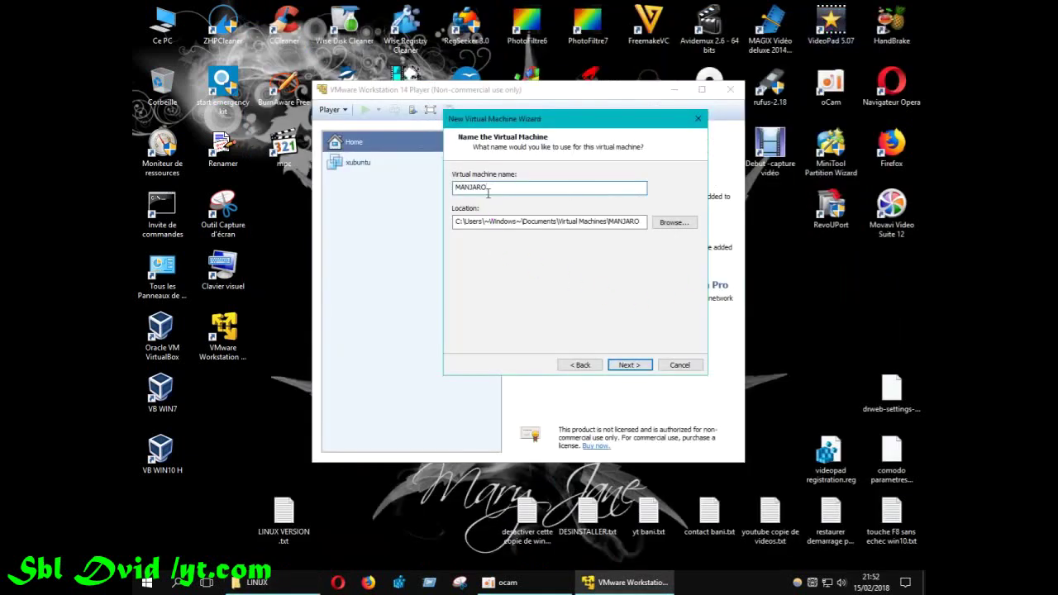
- Complete the virtual machine name as MANJARO MATE and expand Disque local (F:) while browsing for its location
text(TE)
click(674, 225)
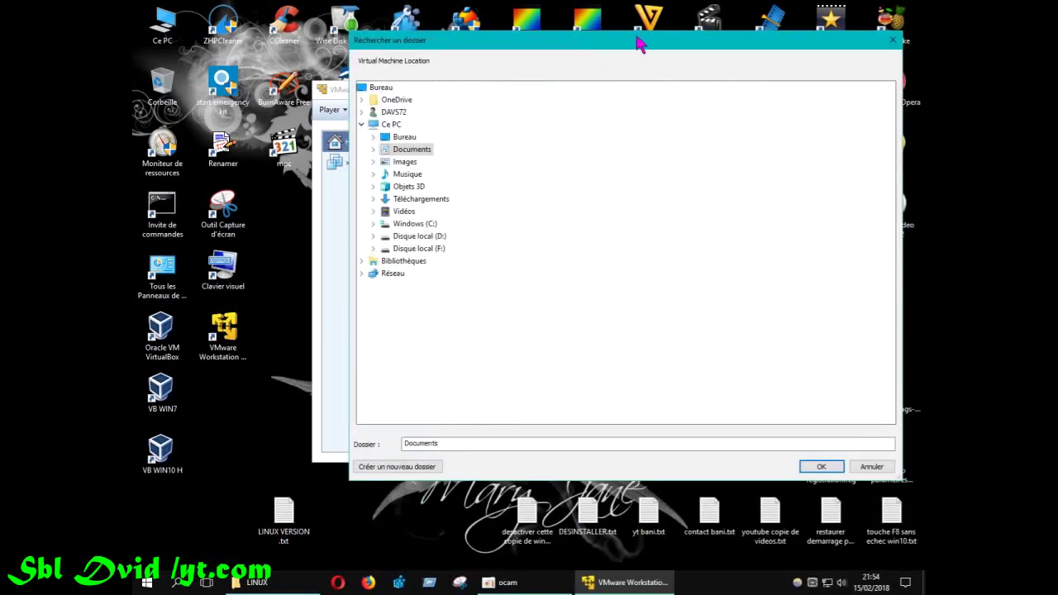
drag(640, 46, 587, 421)
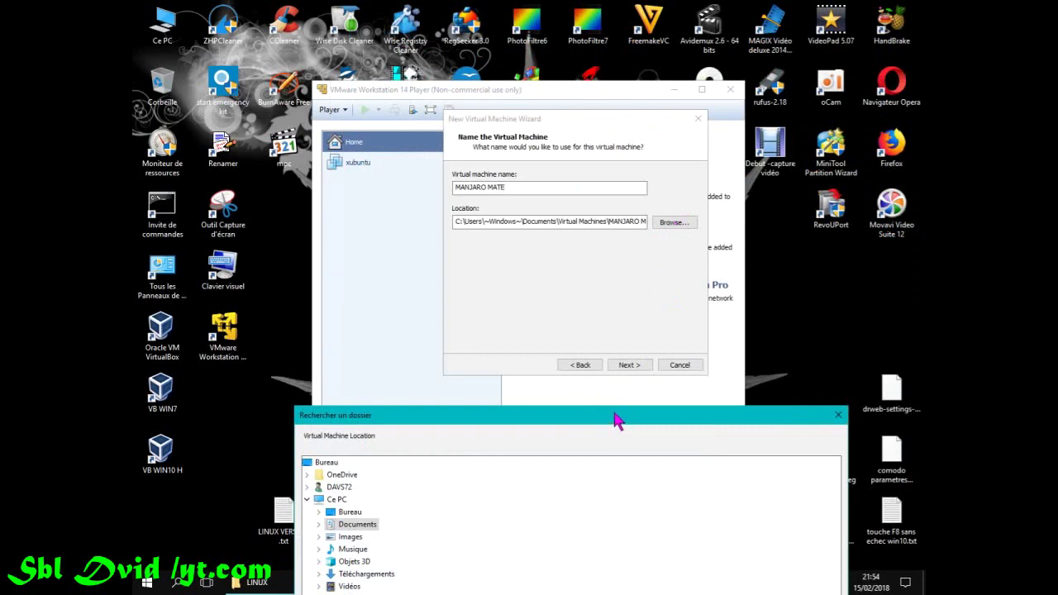
click(618, 422)
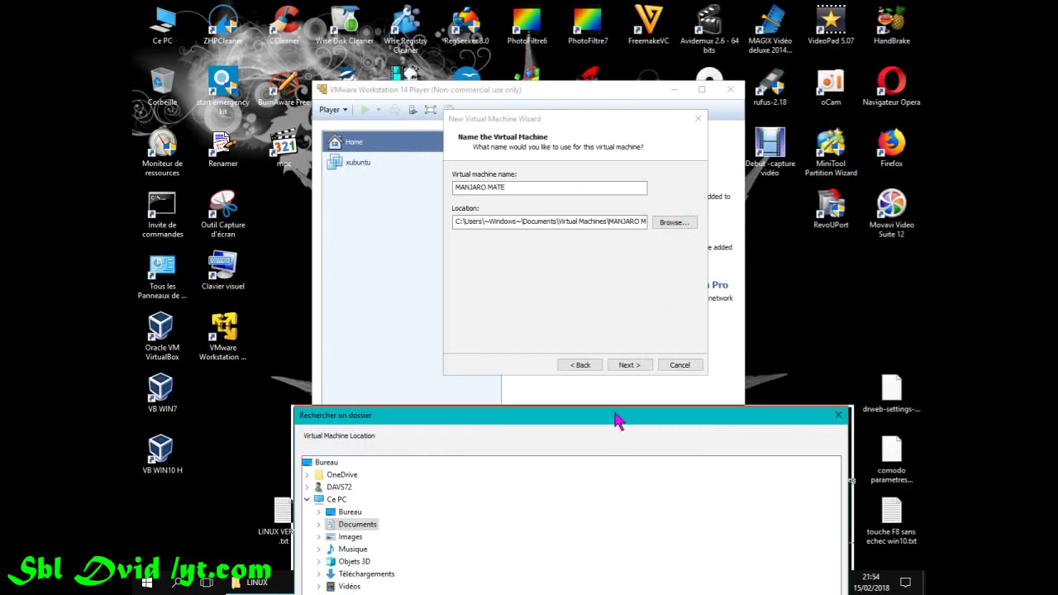
drag(618, 422, 626, 47)
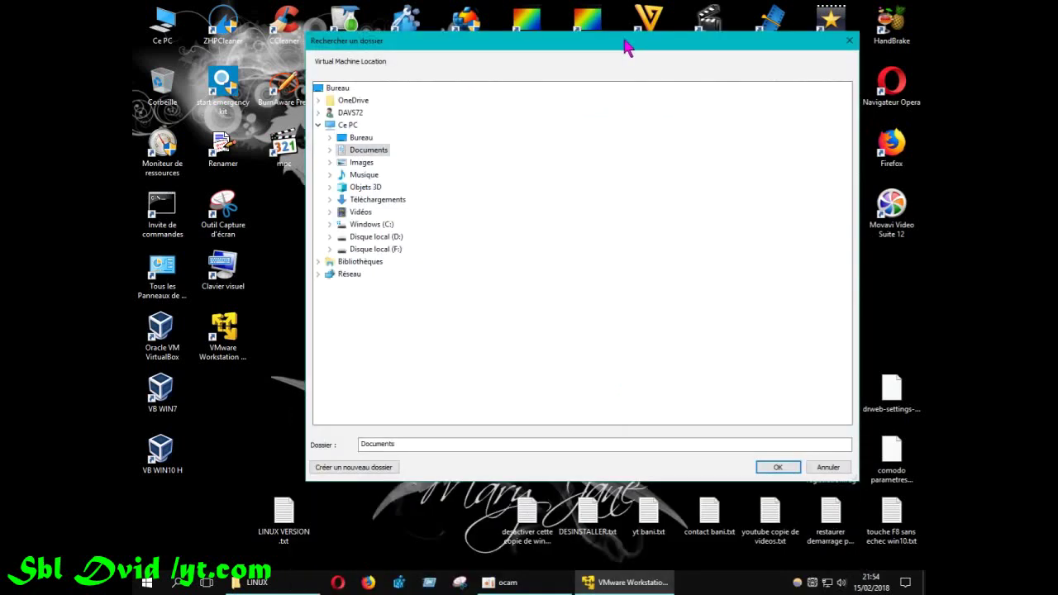
click(382, 250)
double_click(383, 250)
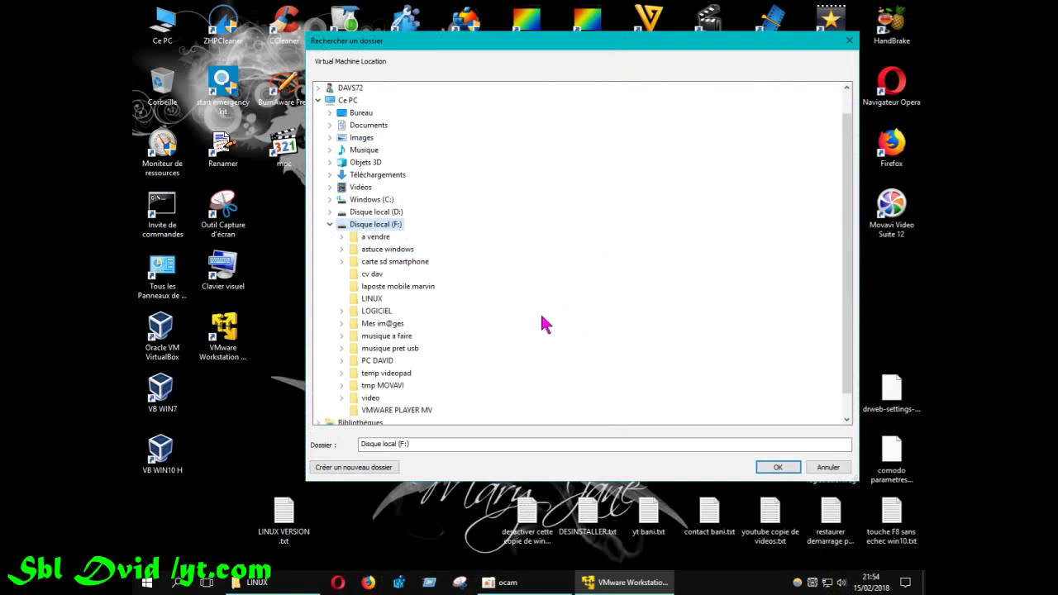
mouse_move(577, 51)
mouse_down()
mouse_move(563, 369)
mouse_move(576, 64)
mouse_up()
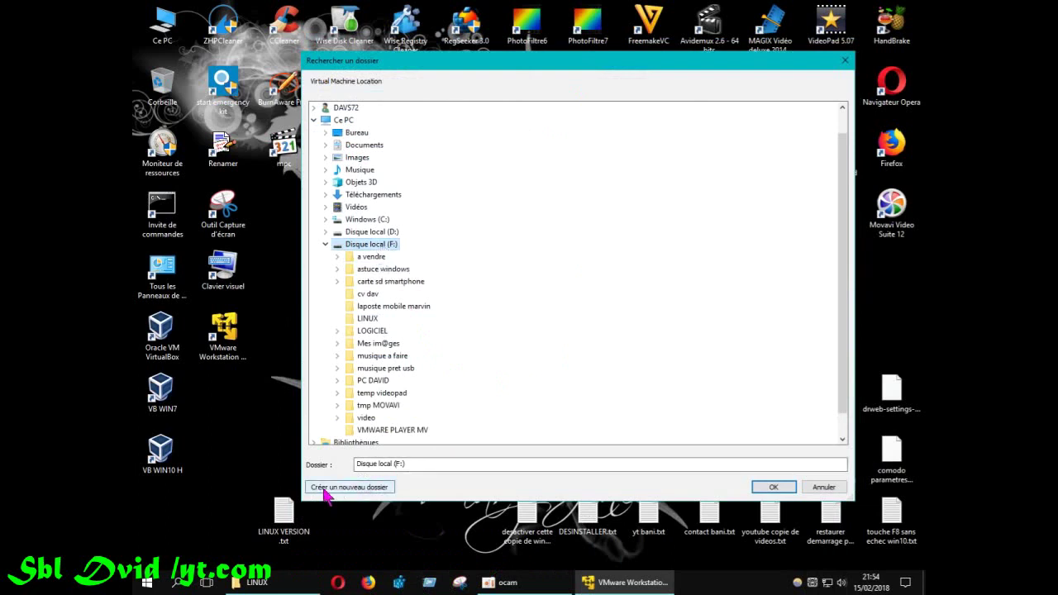
- Create a folder named VMWARE PLAYER MANJARO LINUX on drive F: and choose it as the virtual machine location
click(352, 488)
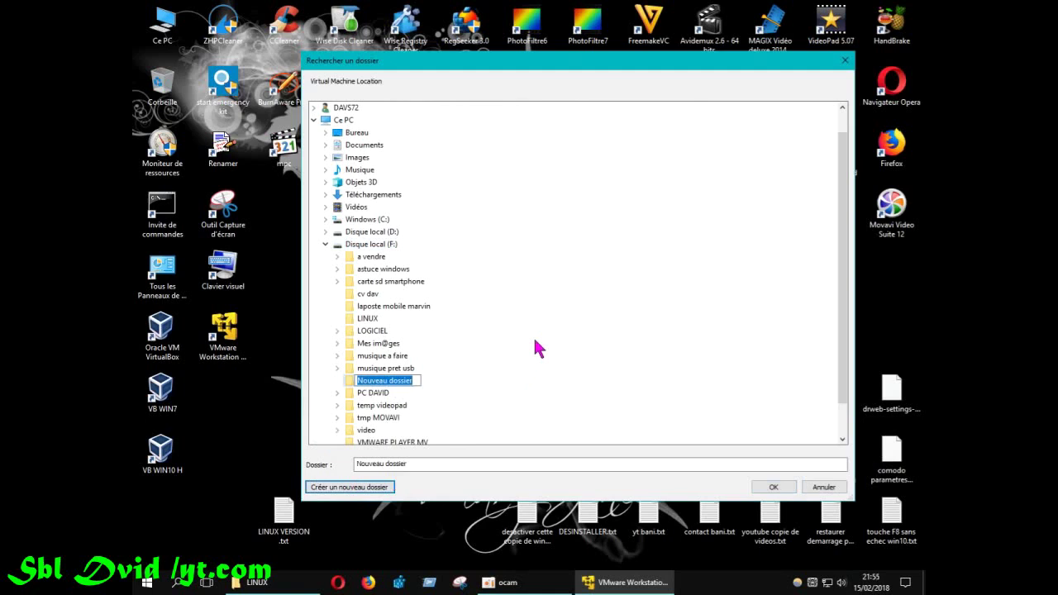
text(MA)
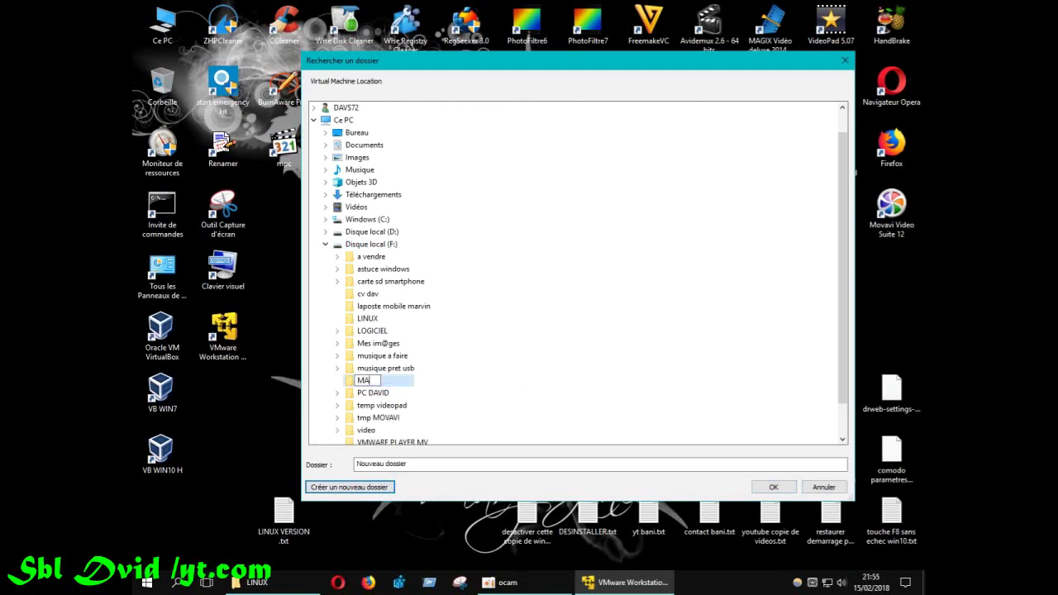
text(NJARO LINUX)
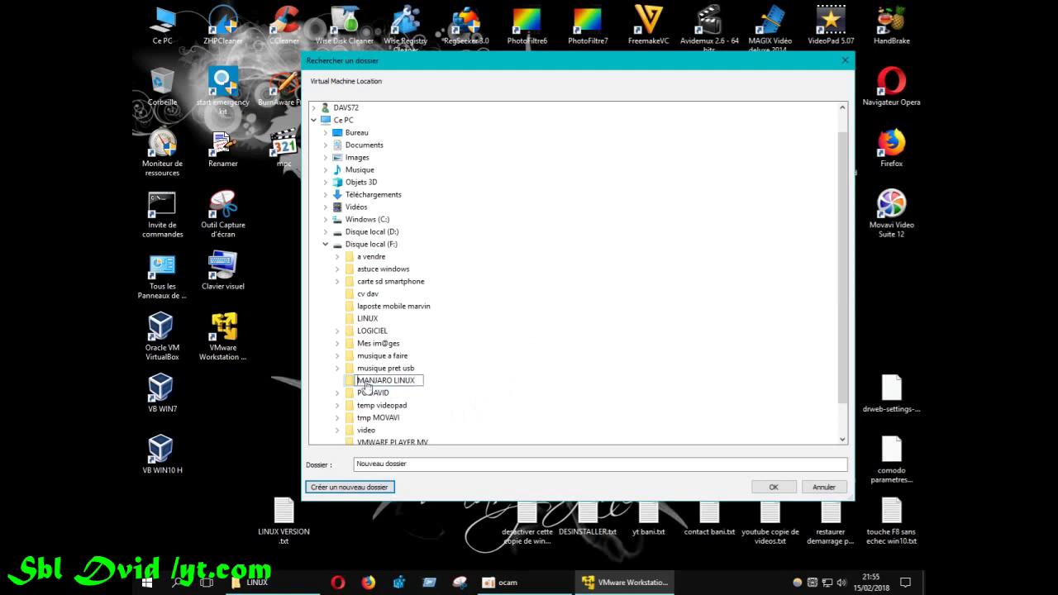
text(VMWAR)
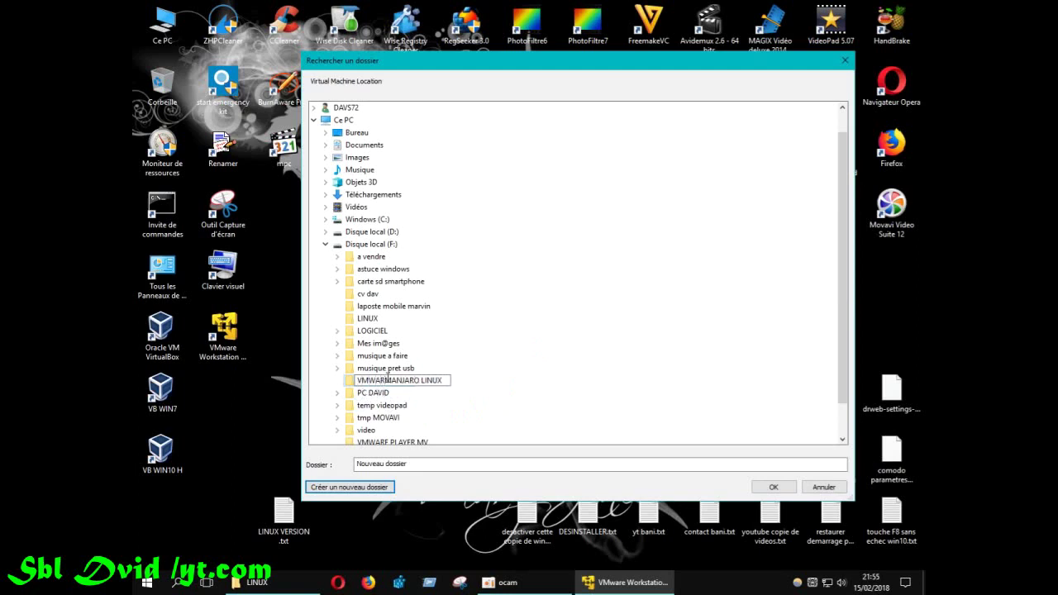
text(E PLAYER)
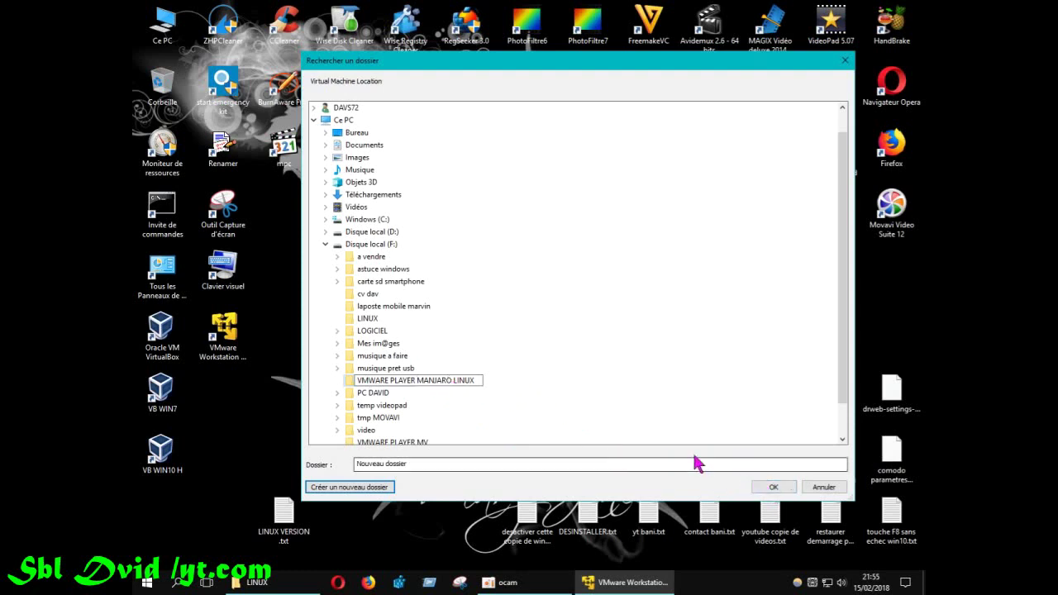
click(776, 488)
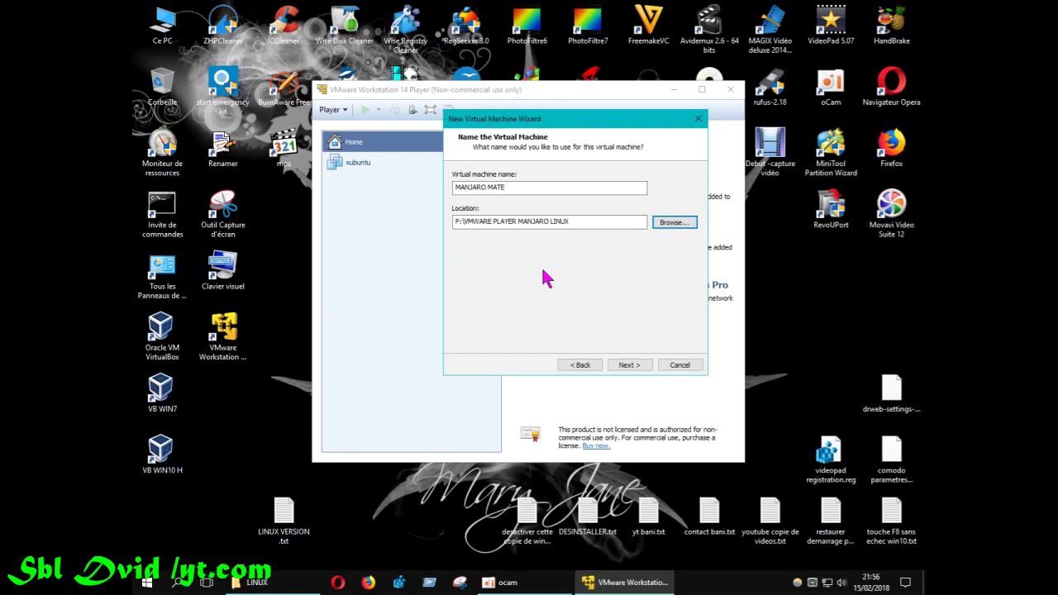
- Accept the name and location, set the maximum disk size to 25 GB and store the virtual disk as a single file
click(628, 366)
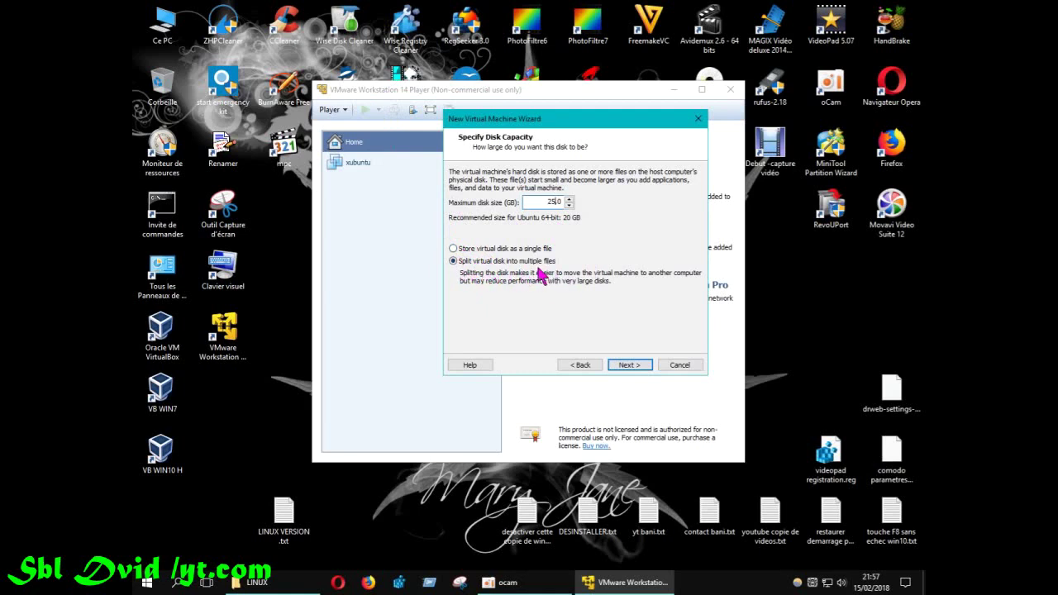
click(453, 249)
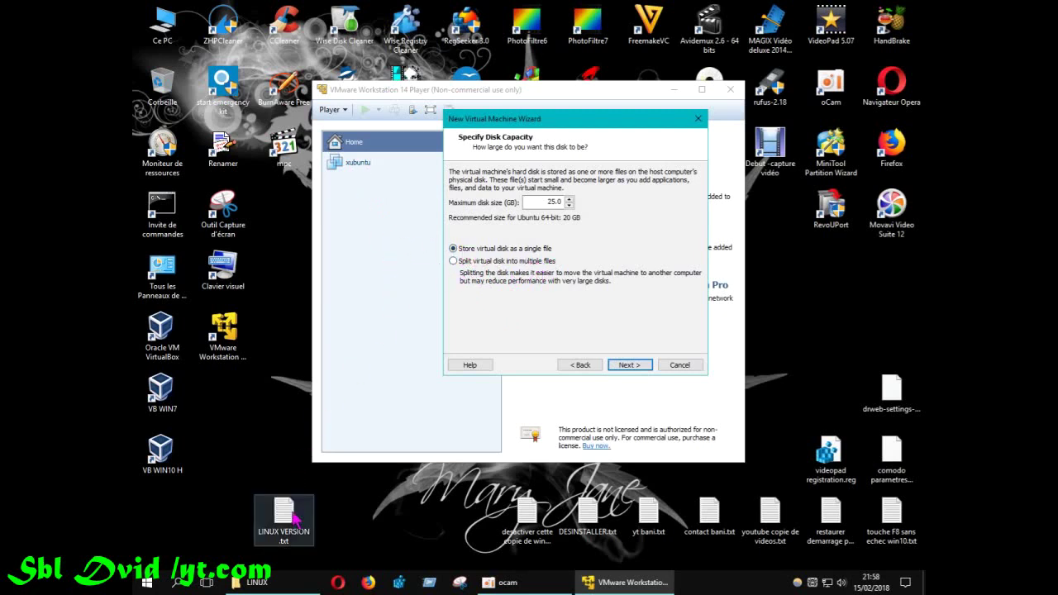
- Switch to File Explorer and view the existing virtual machine's files in the VMWARE PLAYER MV folder on drive F:
click(254, 581)
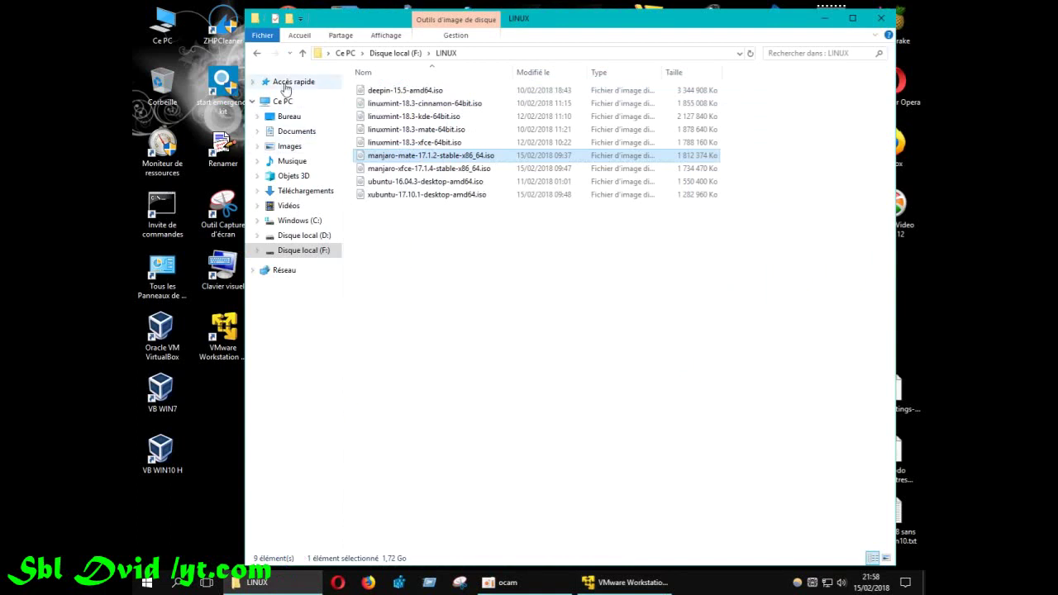
click(256, 52)
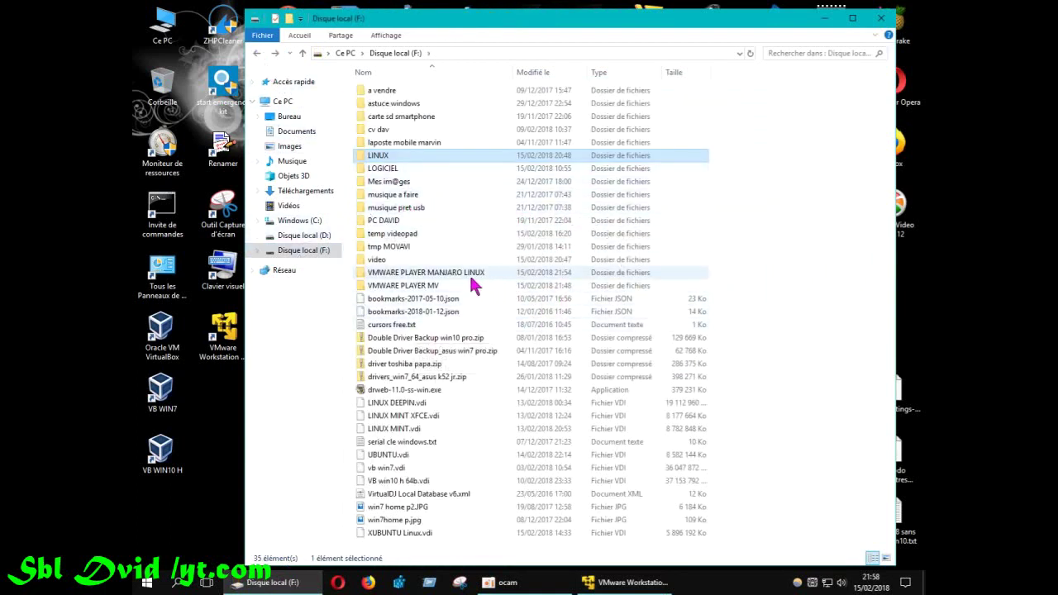
double_click(409, 285)
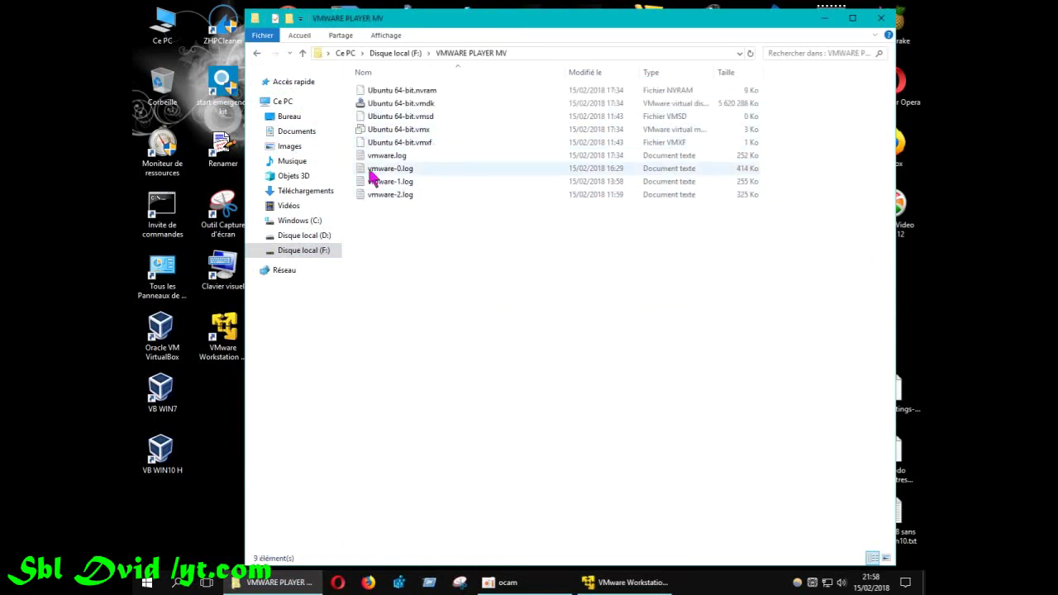
click(256, 53)
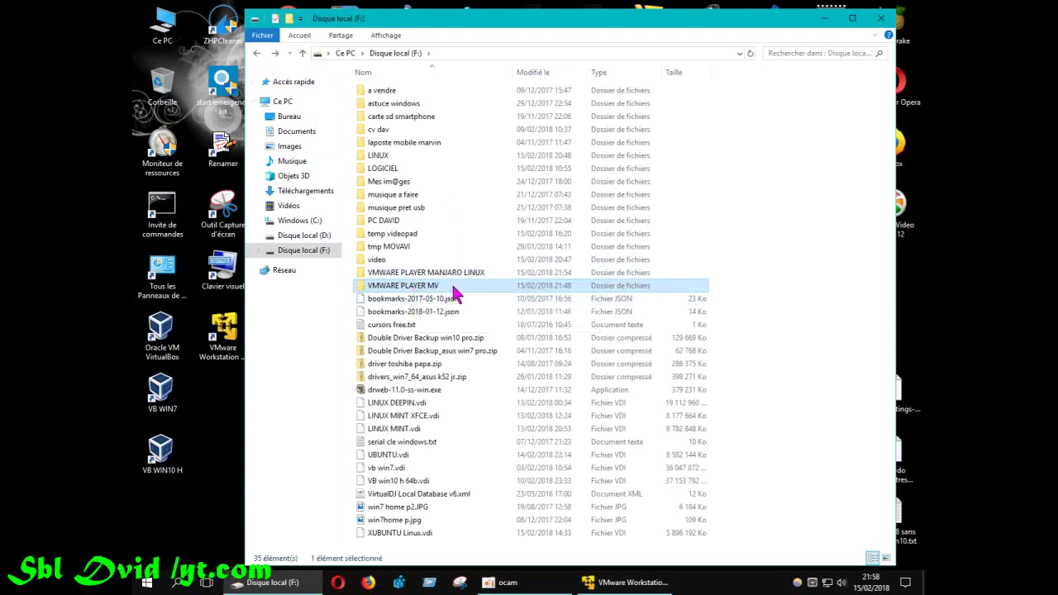
double_click(417, 288)
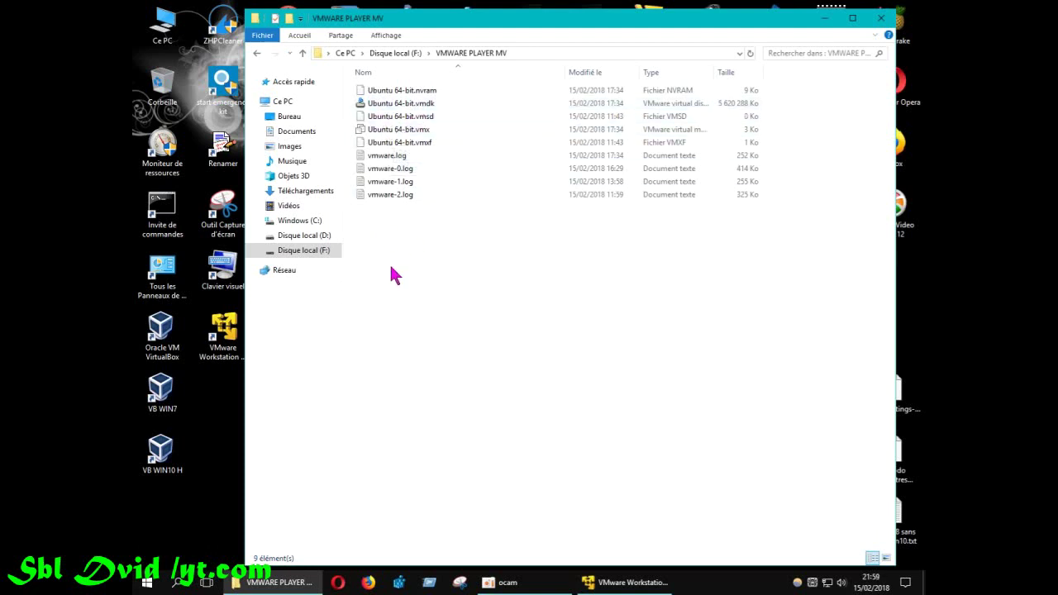
drag(566, 28, 528, 488)
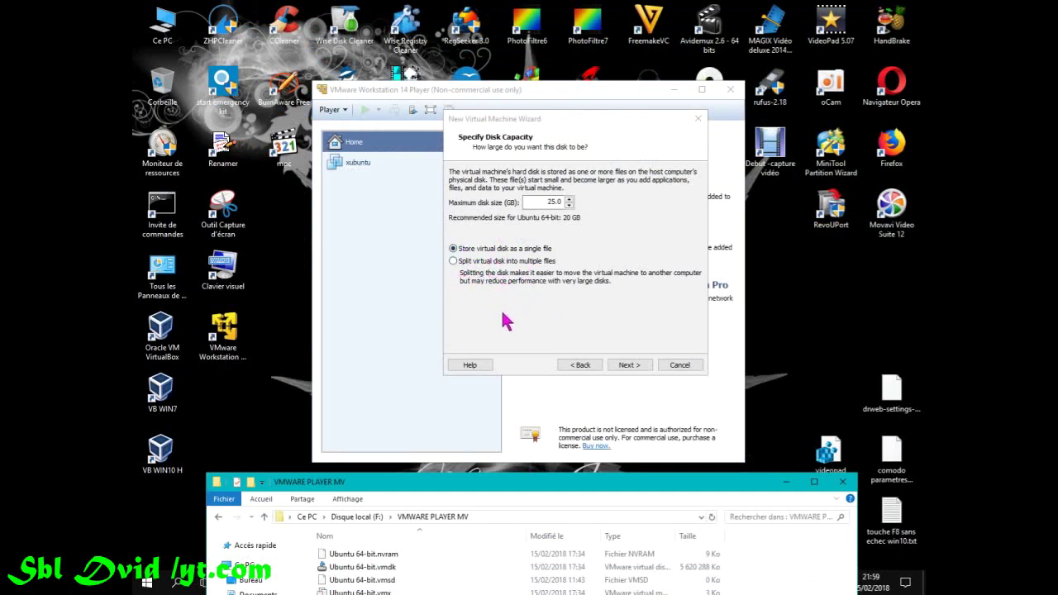
drag(516, 492, 559, 102)
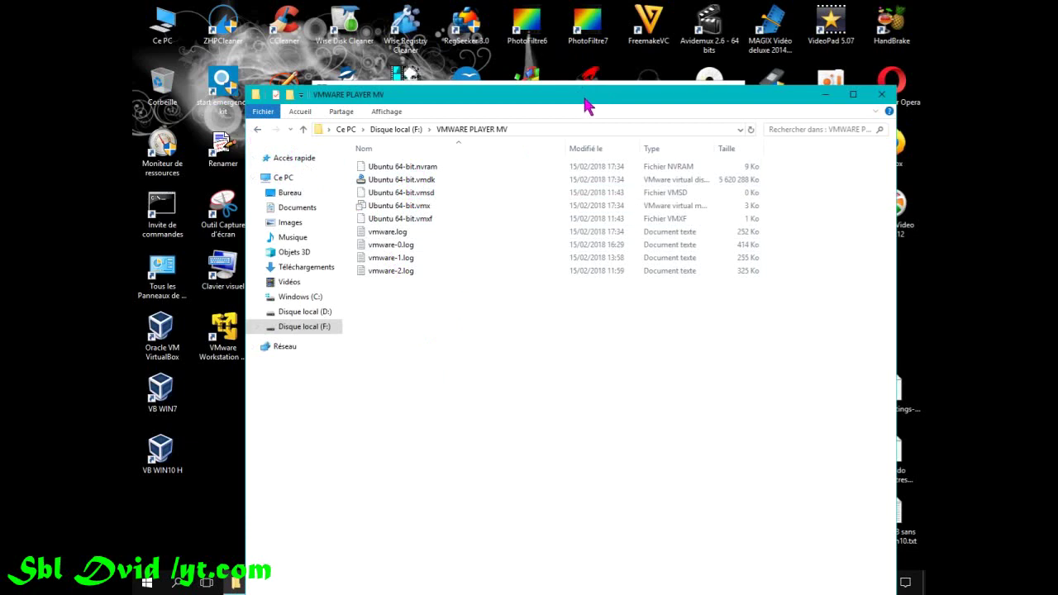
drag(586, 107, 545, 437)
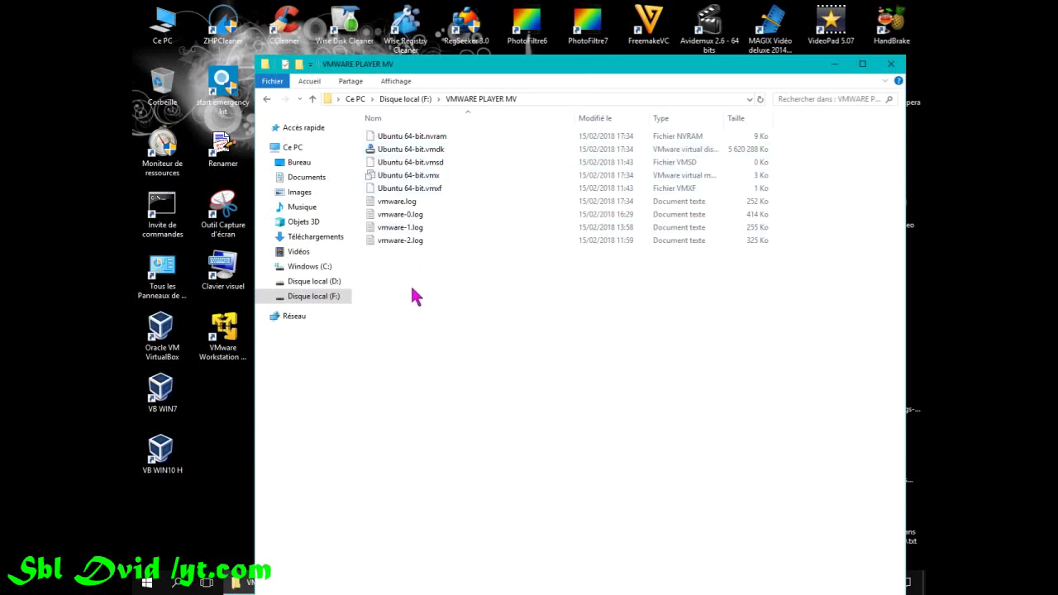
- Examine the vmware log files and the Ubuntu 64-bit virtual machine files in the VMWARE PLAYER MV folder
drag(415, 298, 417, 134)
click(432, 298)
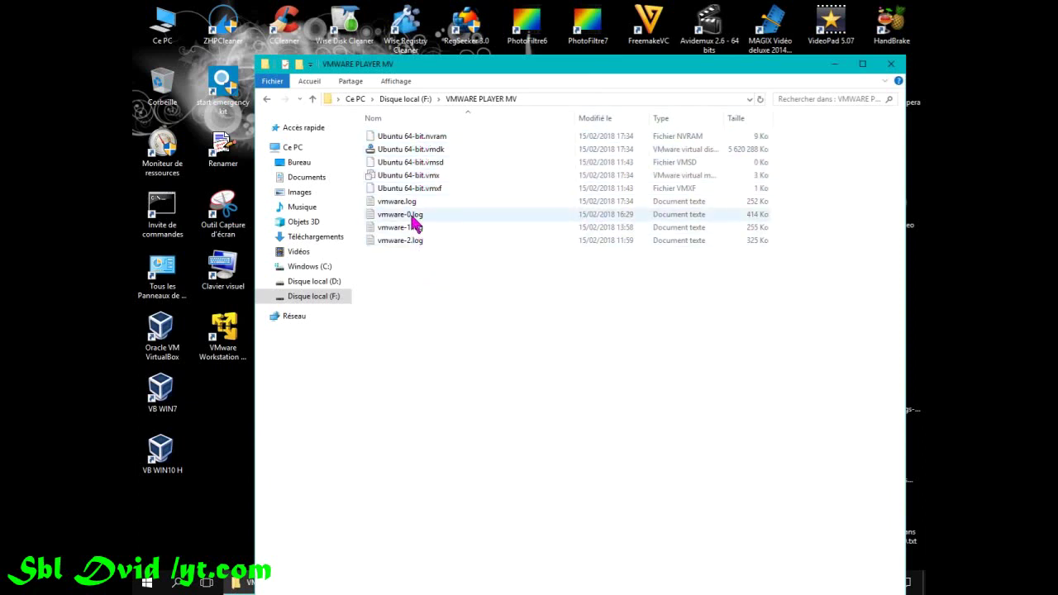
click(419, 229)
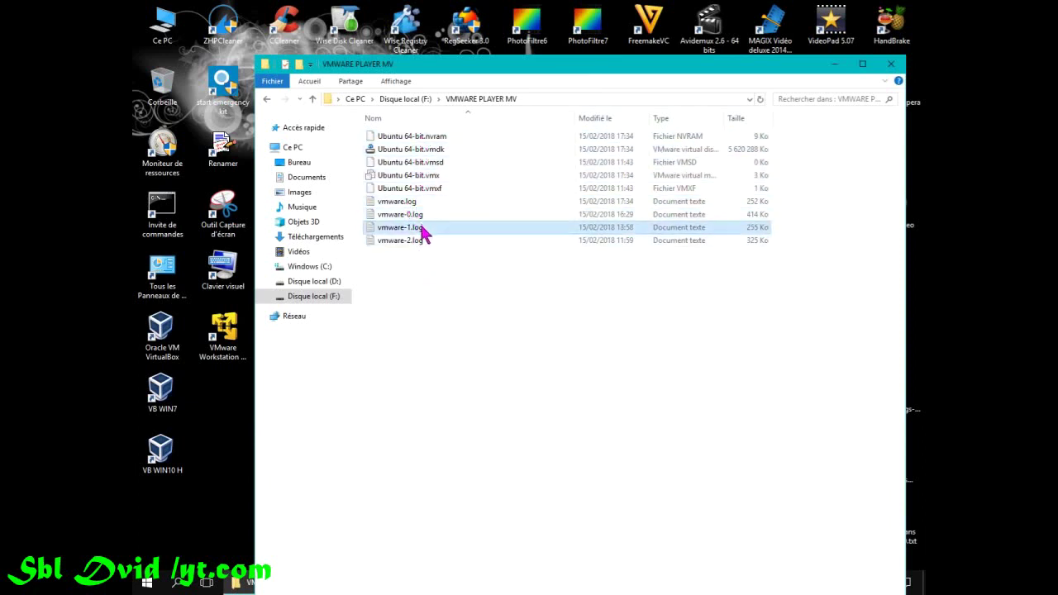
drag(423, 234, 418, 297)
click(403, 214)
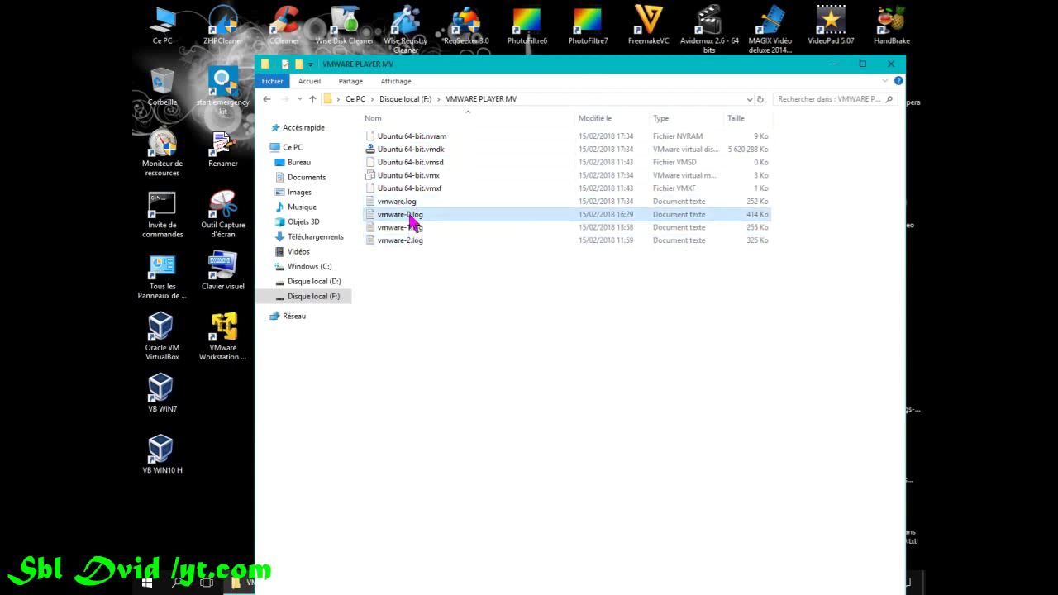
click(421, 229)
click(423, 241)
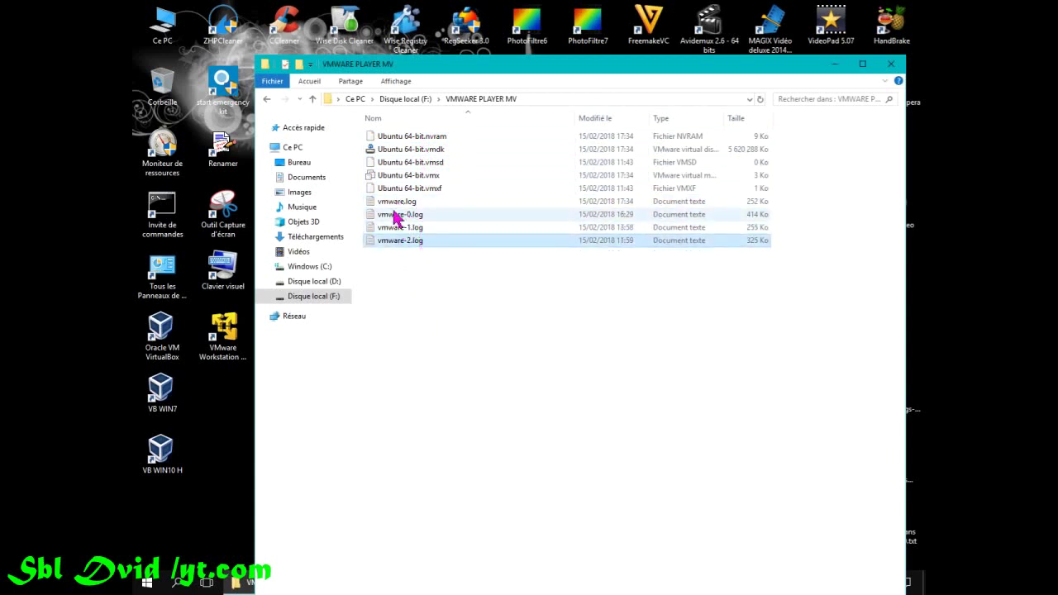
drag(806, 196, 693, 331)
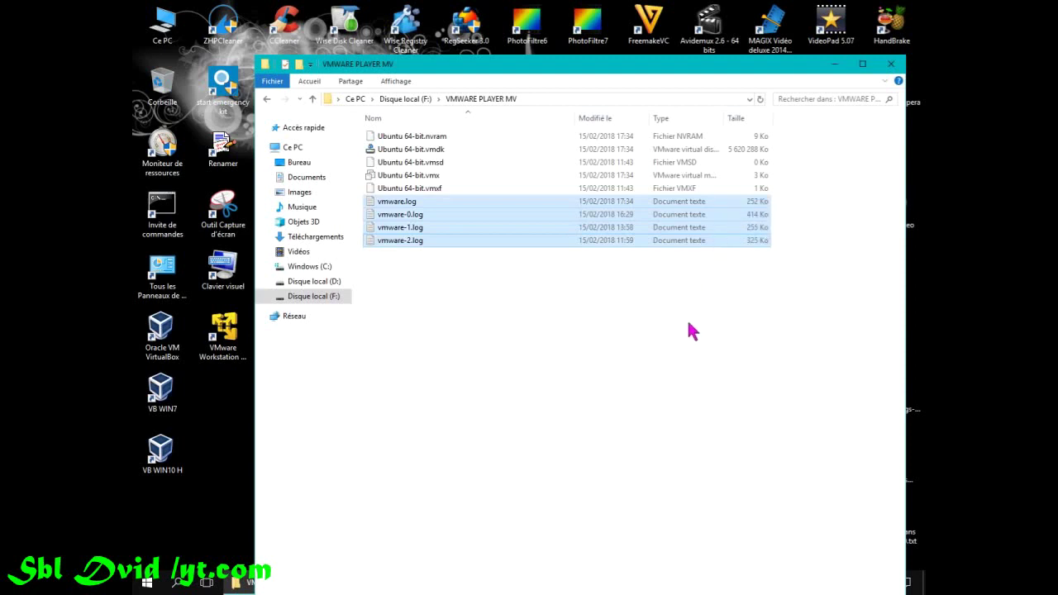
click(692, 331)
drag(795, 130, 709, 188)
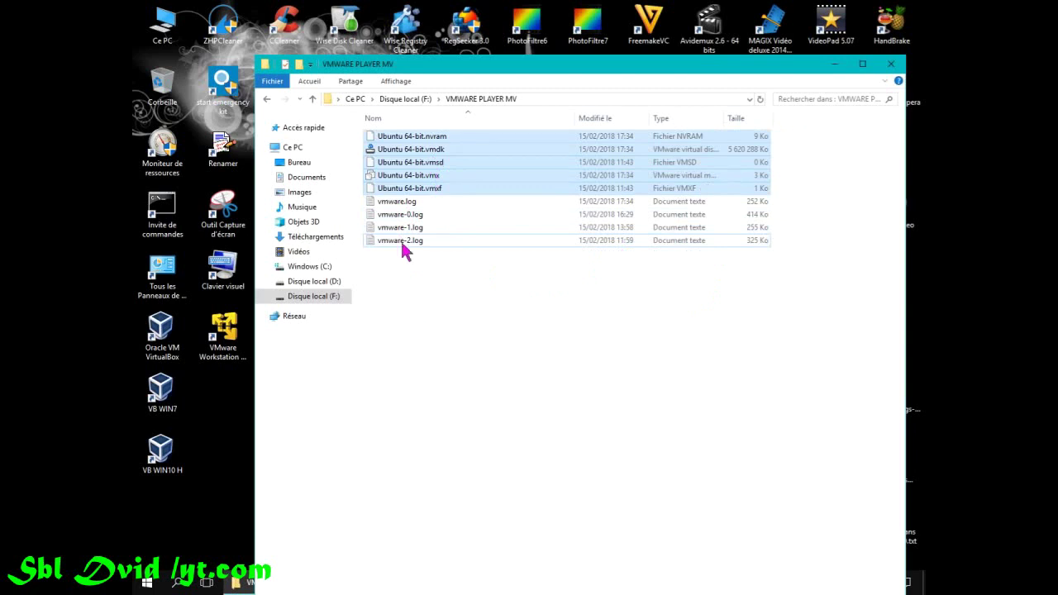
right_click(408, 149)
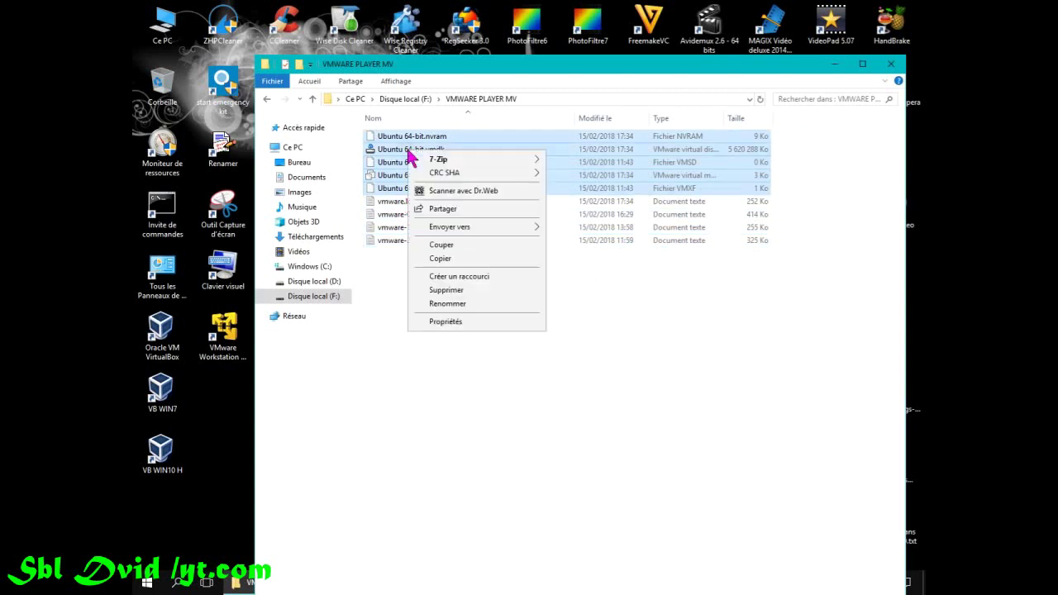
click(612, 339)
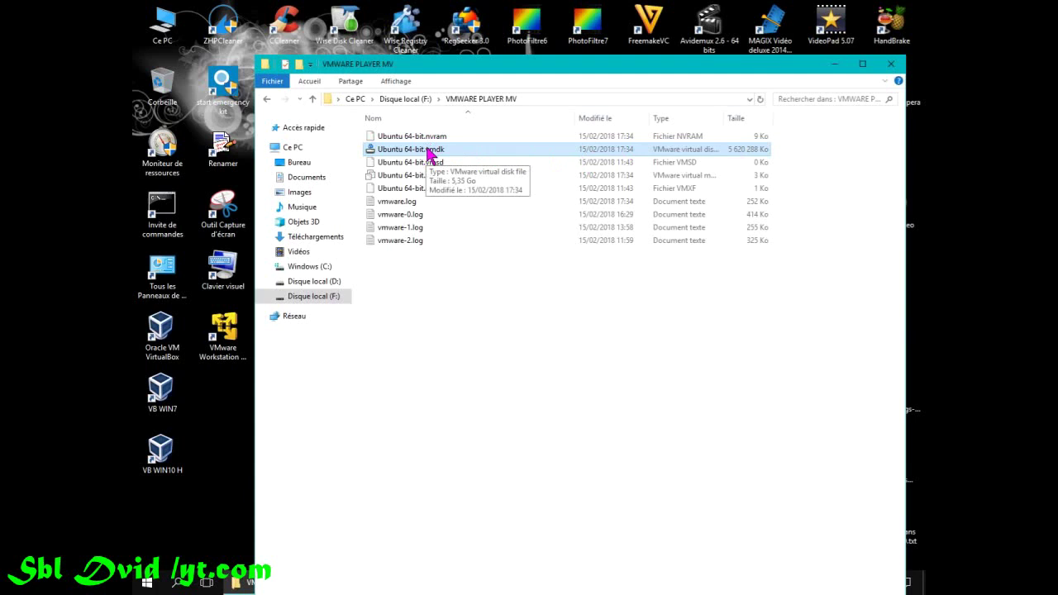
- Check the size of the Deepin ISO in the LINUX folder and open the properties of LINUX DEEPIN.vdi on drive F:
click(266, 99)
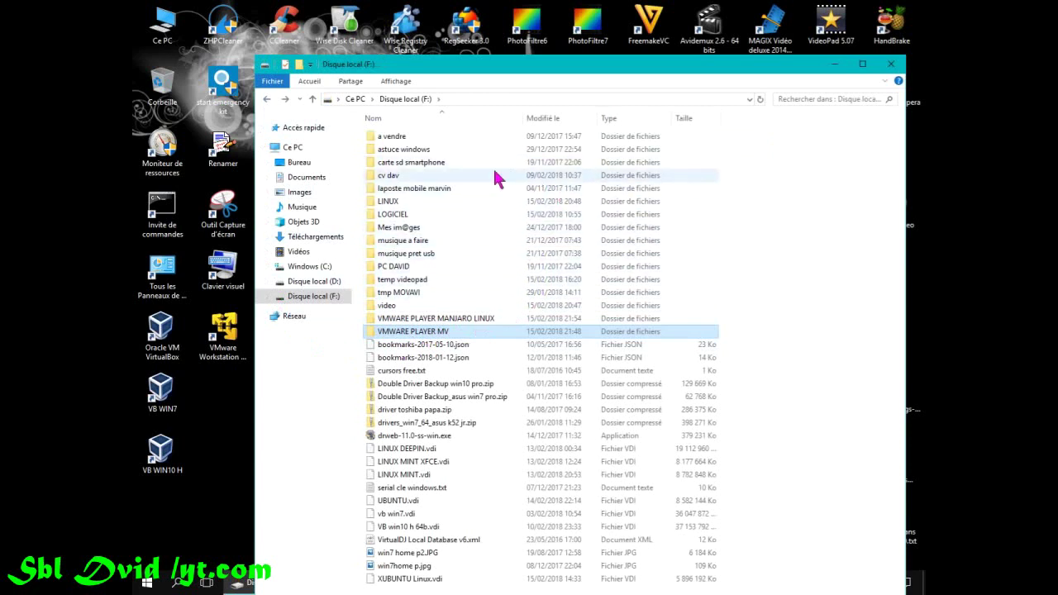
double_click(403, 204)
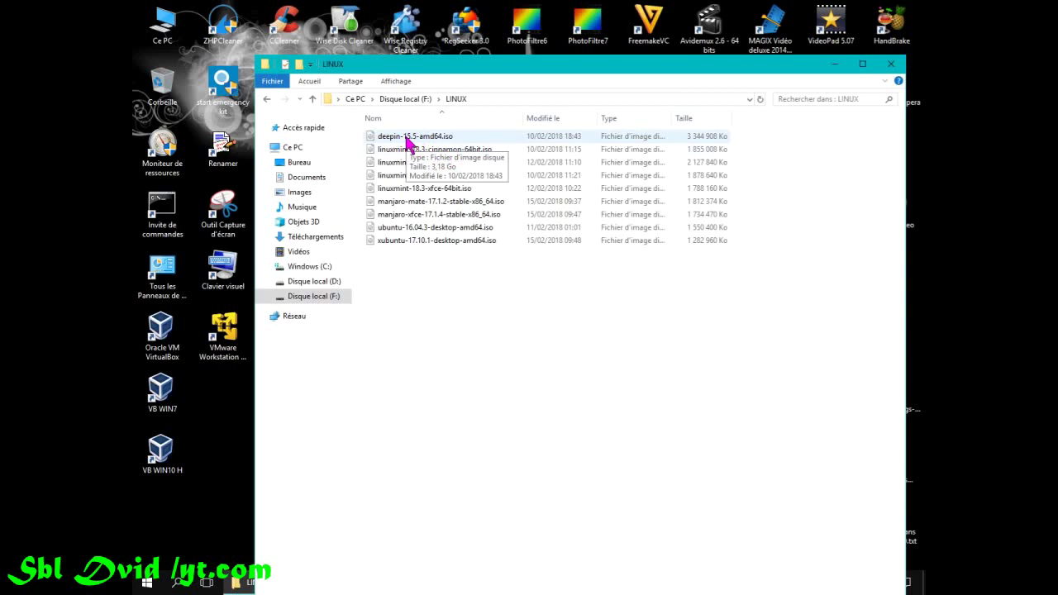
click(267, 100)
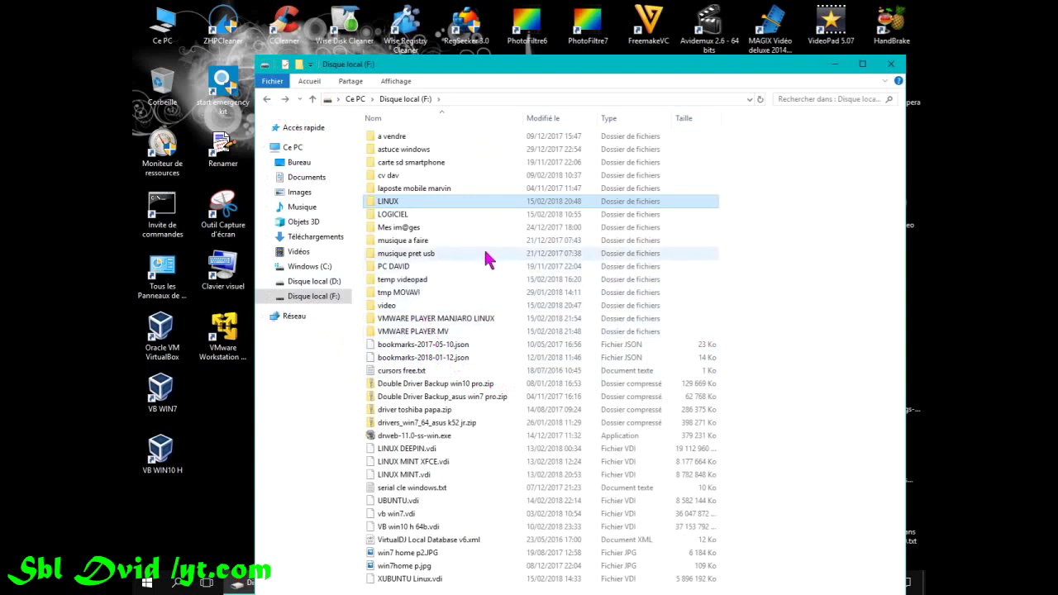
mouse_move(497, 248)
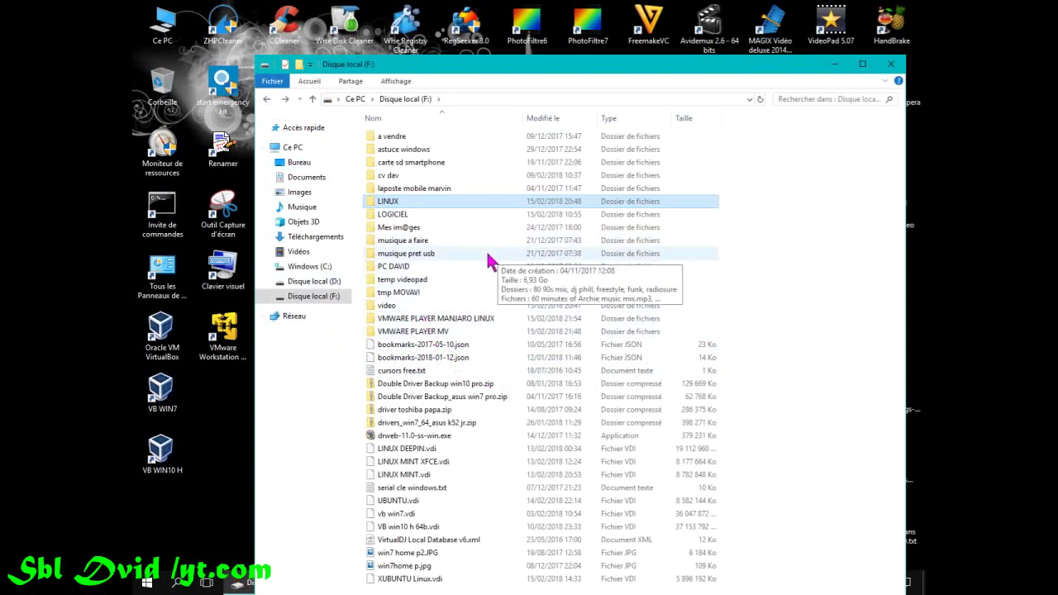
click(420, 451)
right_click(421, 453)
click(451, 438)
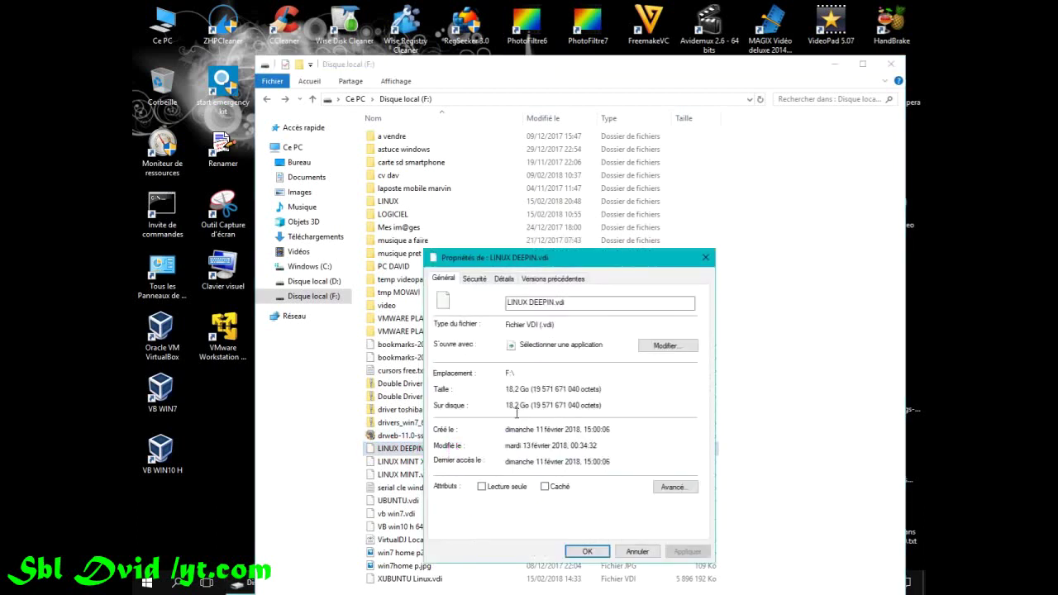
- Close the LINUX DEEPIN.vdi properties, return to the VMware wizard, accept the disk capacity and review the virtual machine summary
click(705, 257)
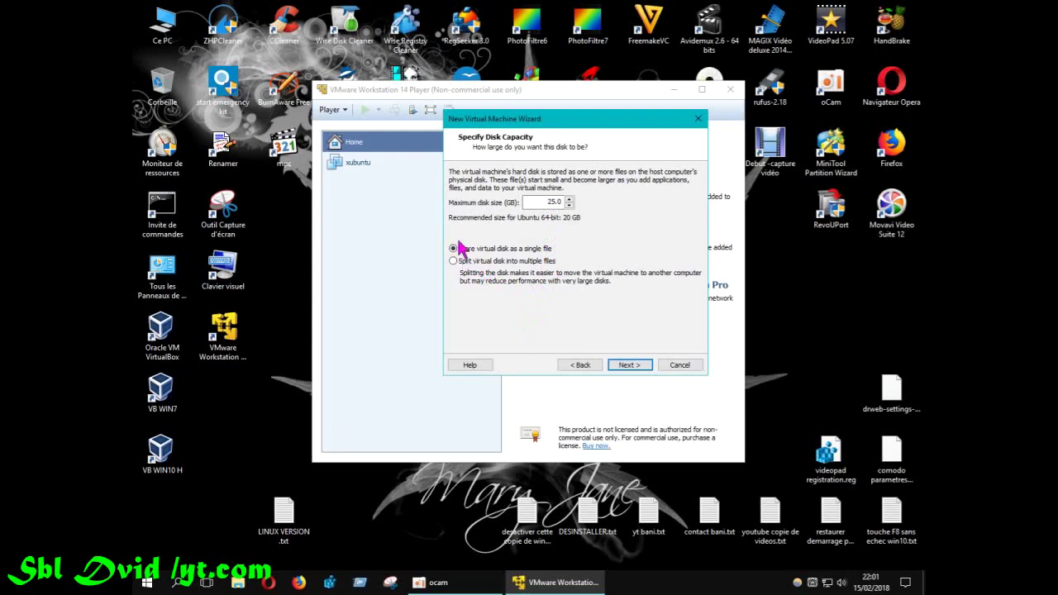
click(624, 366)
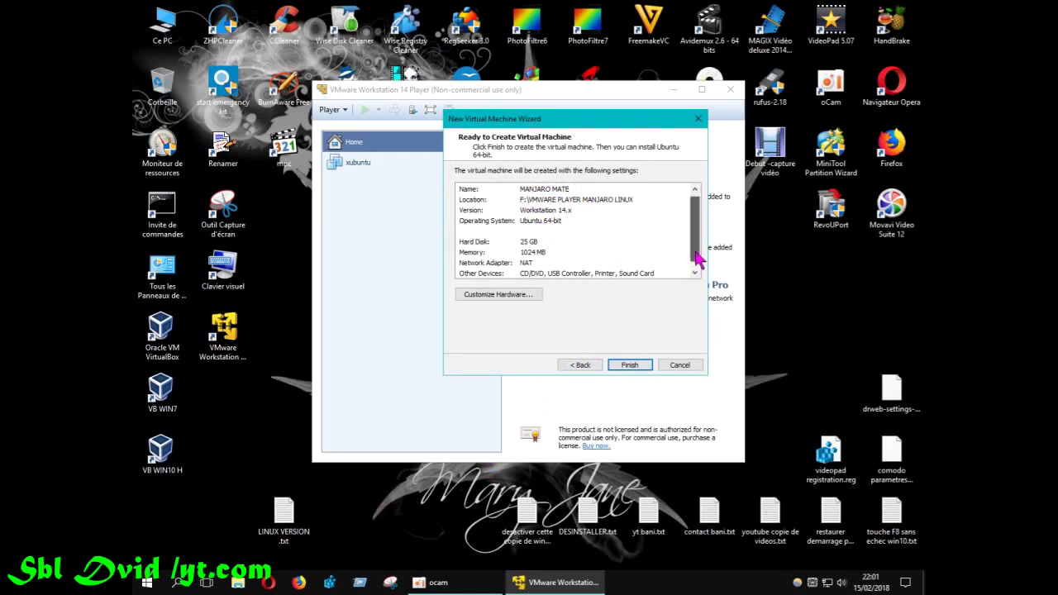
drag(694, 260, 698, 221)
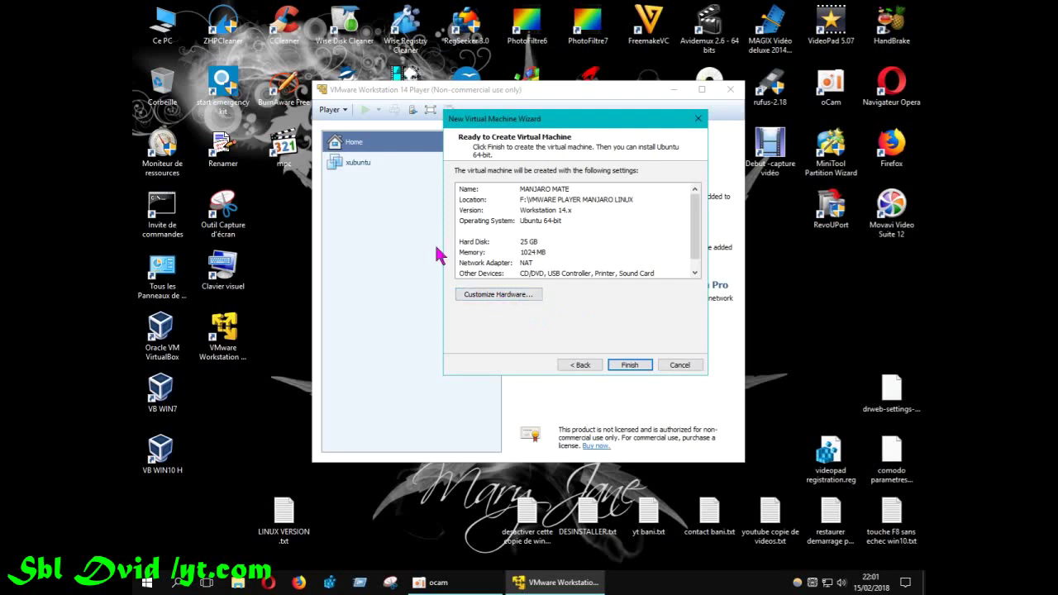
- Open the hardware customization for the new virtual machine and set its memory to 2000 MB
click(498, 299)
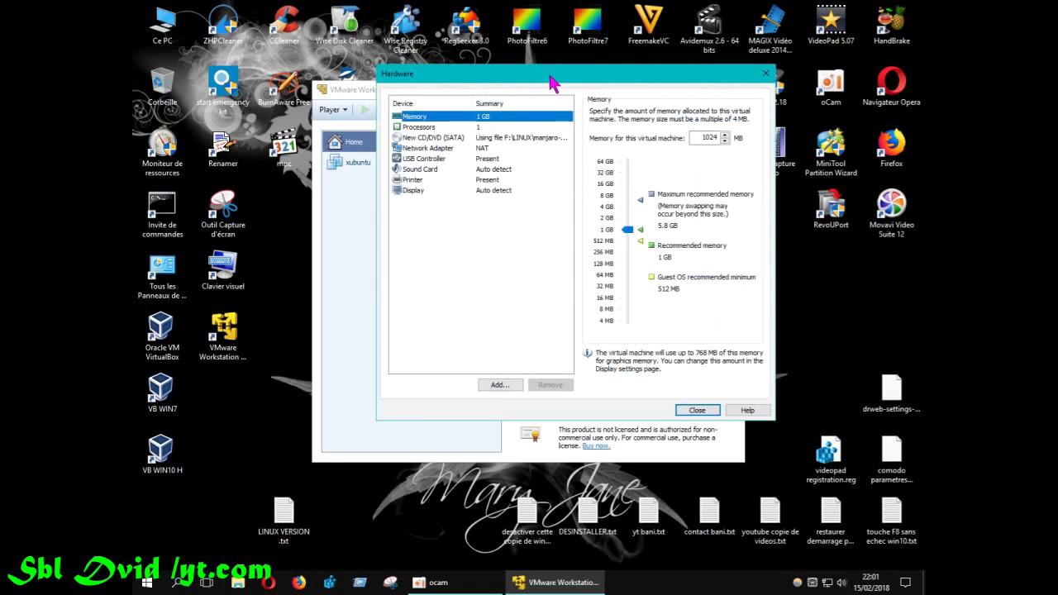
drag(549, 80, 521, 124)
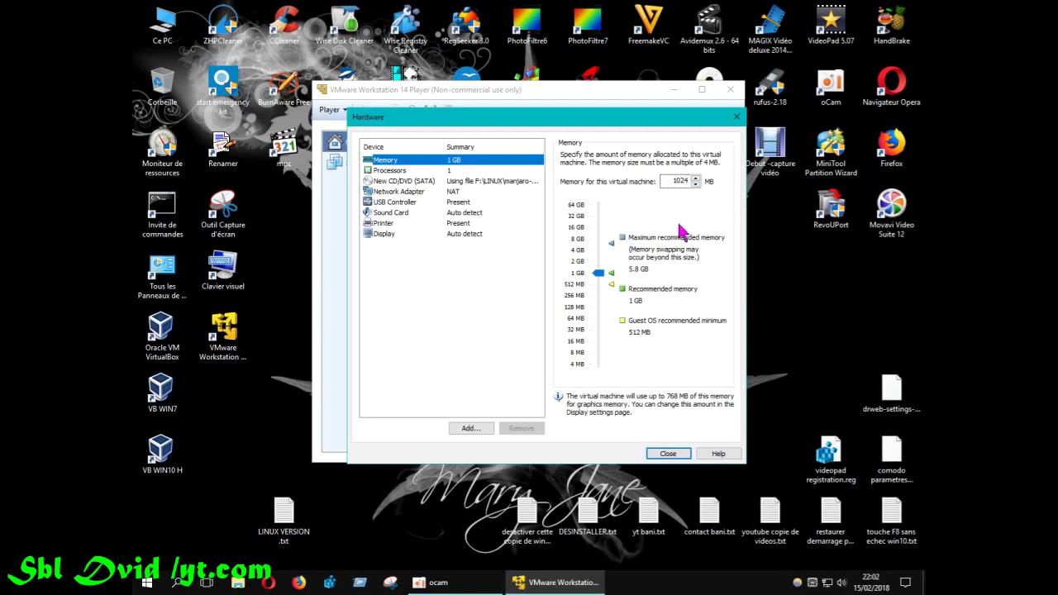
double_click(676, 181)
text(2000)
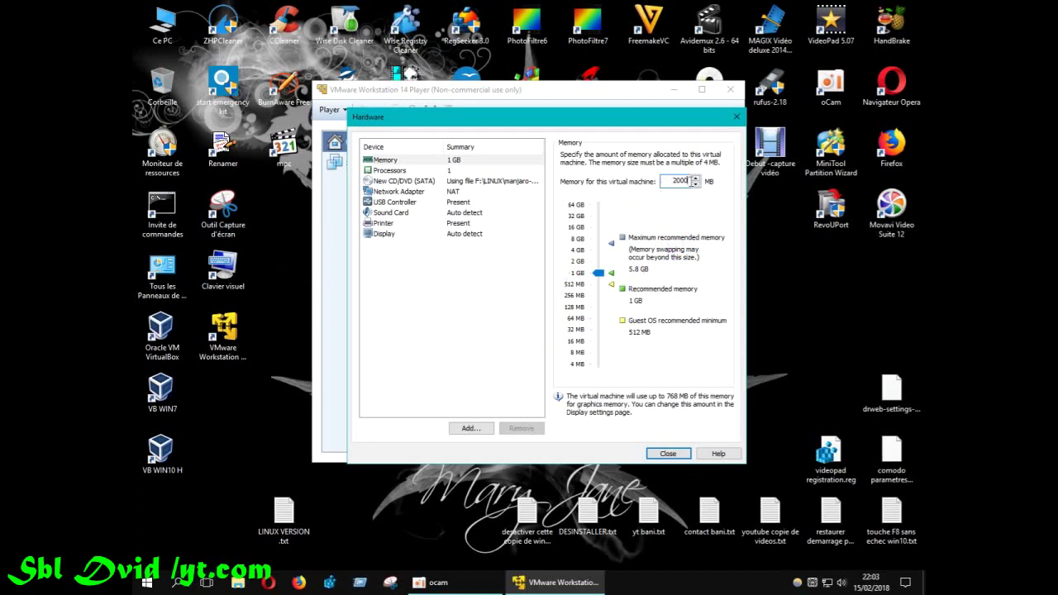
double_click(670, 181)
- Set the virtual machine's number of processor cores to 2
click(399, 171)
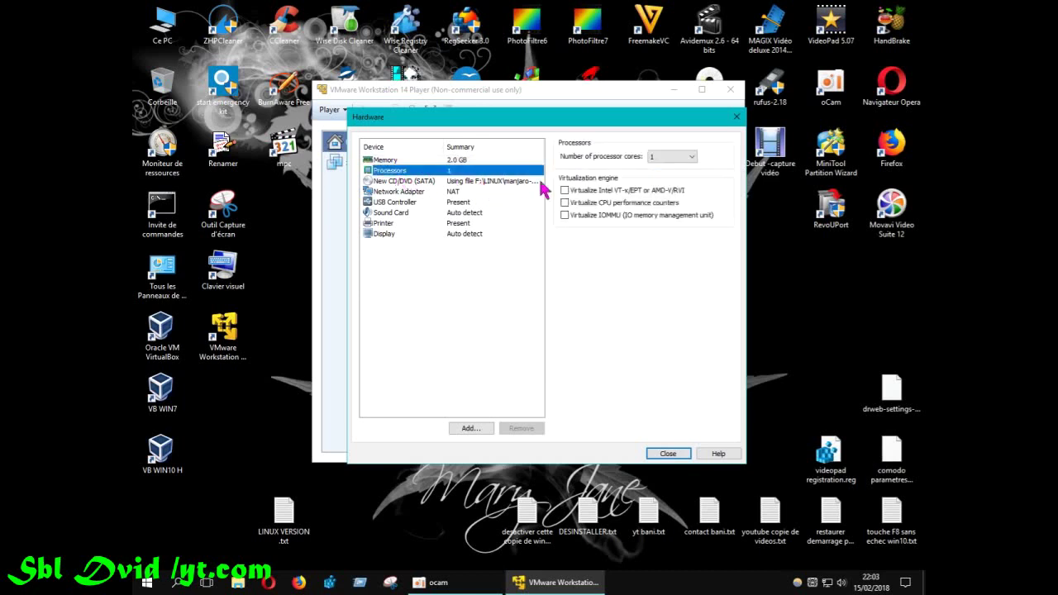
click(693, 159)
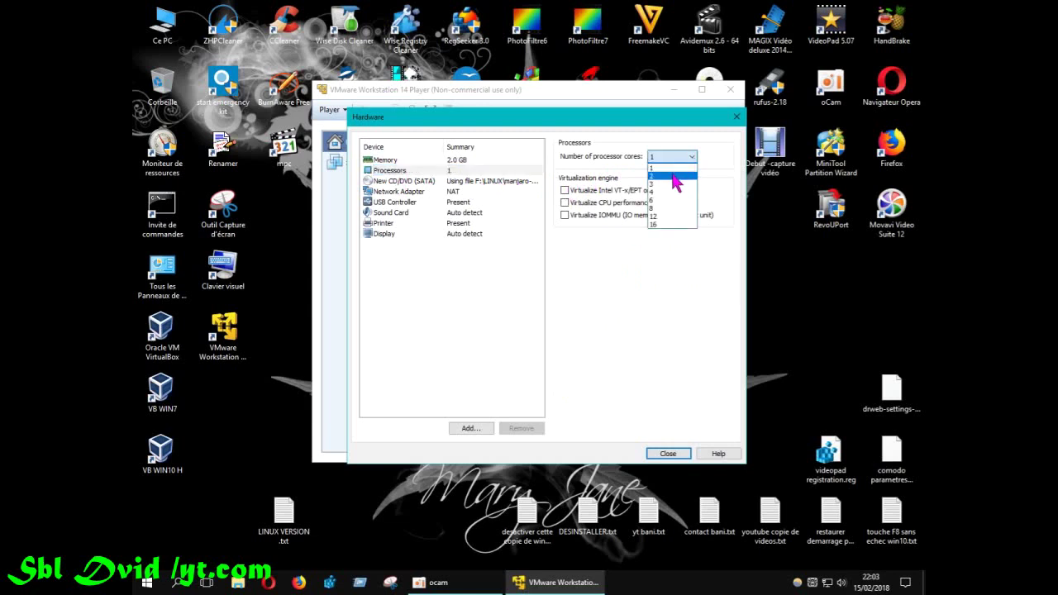
click(673, 171)
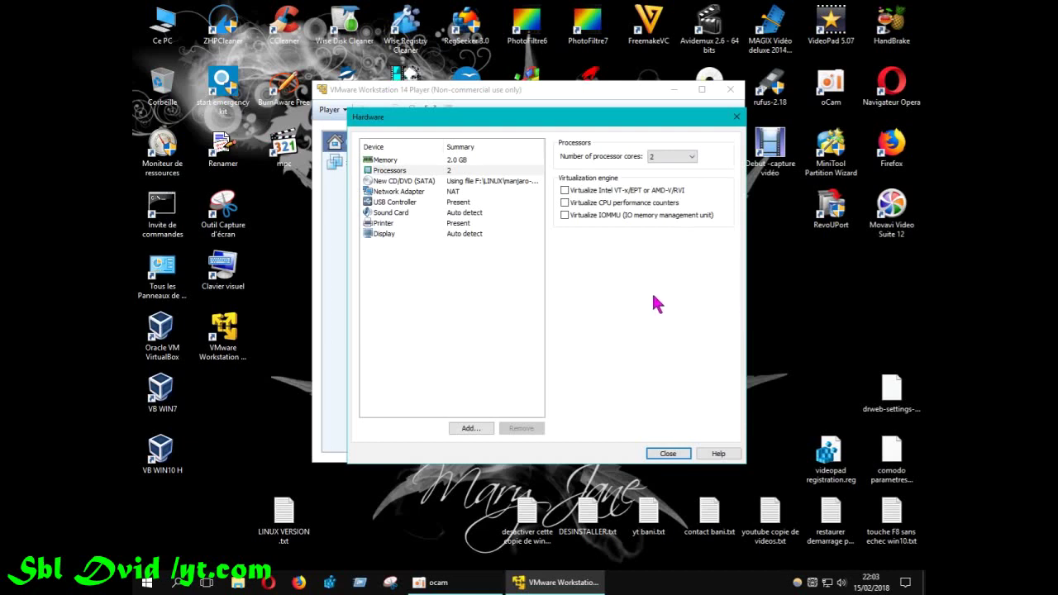
click(693, 157)
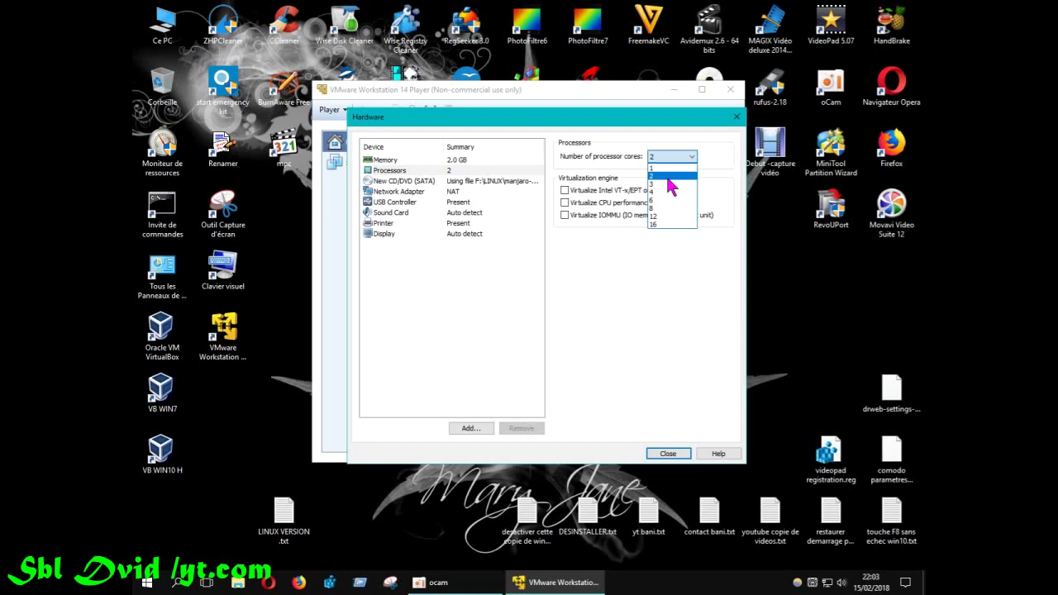
click(667, 177)
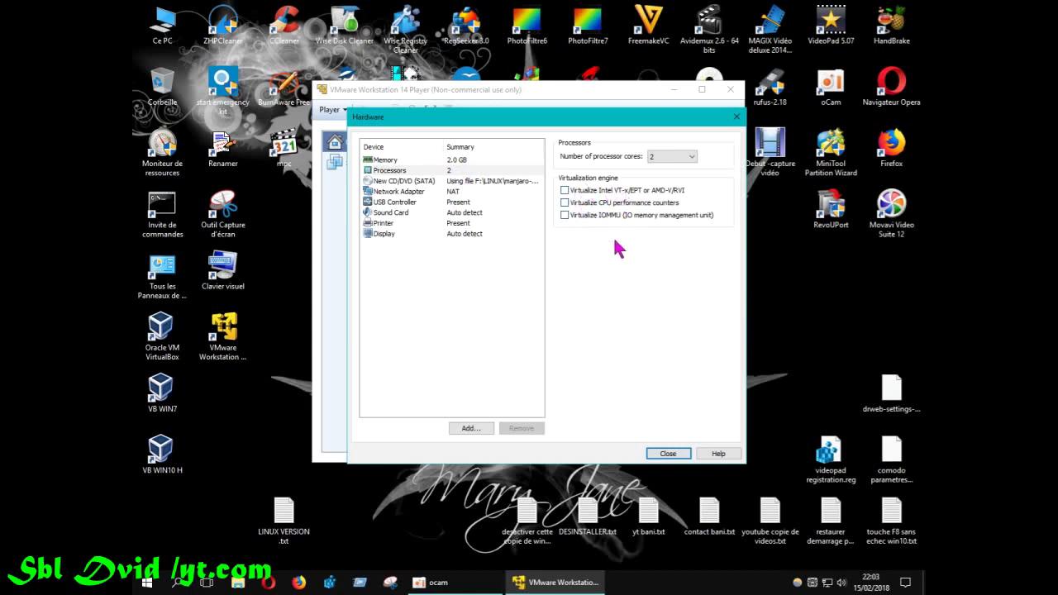
- Try the Virtualize Intel VT-x/EPT or AMD-V/RVI and Virtualize CPU performance counters options, and clear both again
click(564, 190)
click(565, 203)
click(565, 190)
click(565, 202)
- Review the settings of the CD/DVD drive, network adapter, USB controller, sound card and printer
click(426, 181)
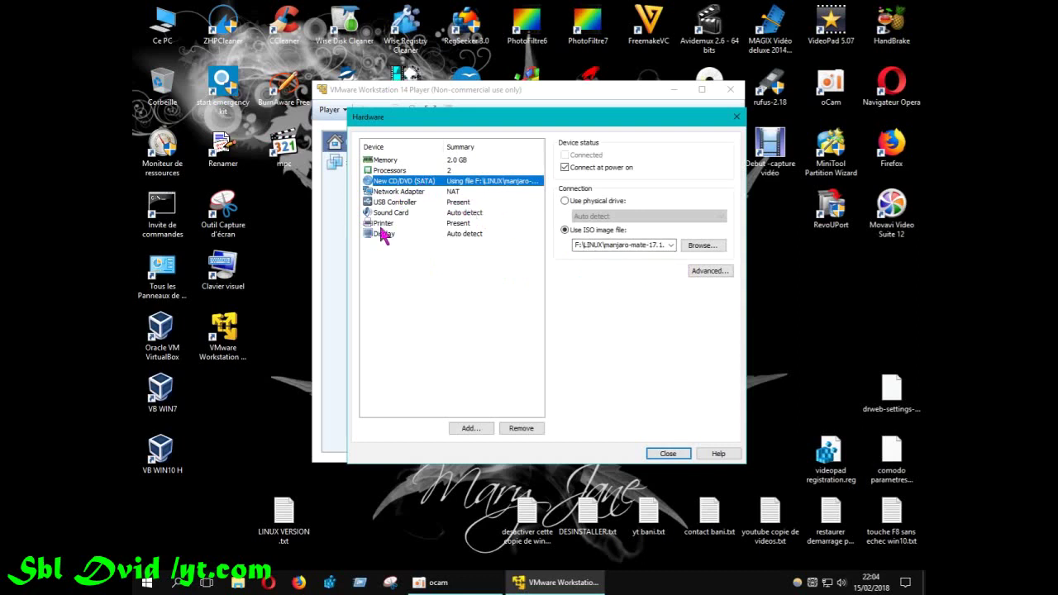
click(412, 193)
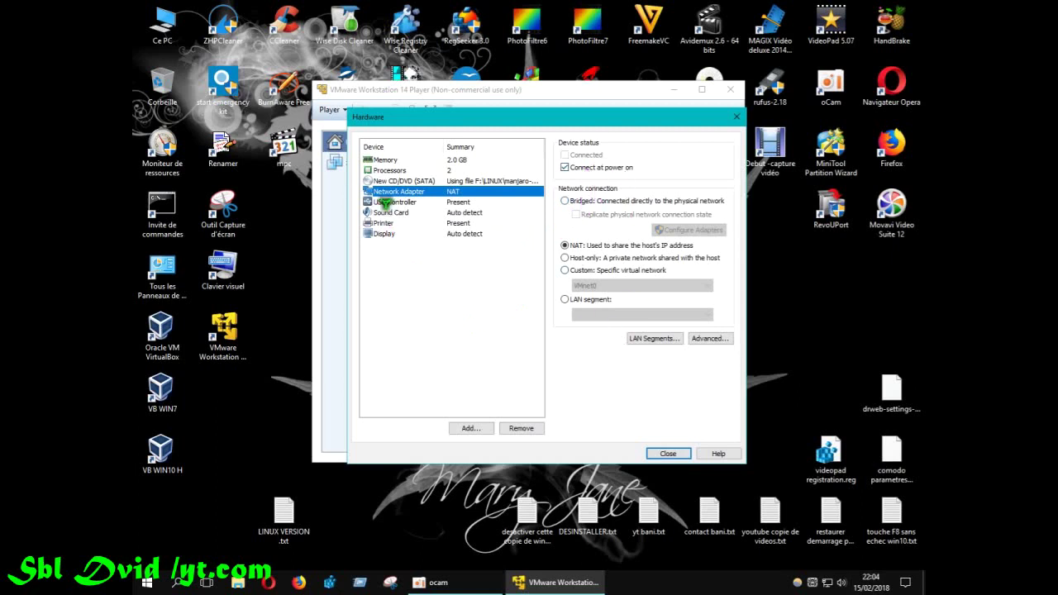
click(382, 202)
click(398, 214)
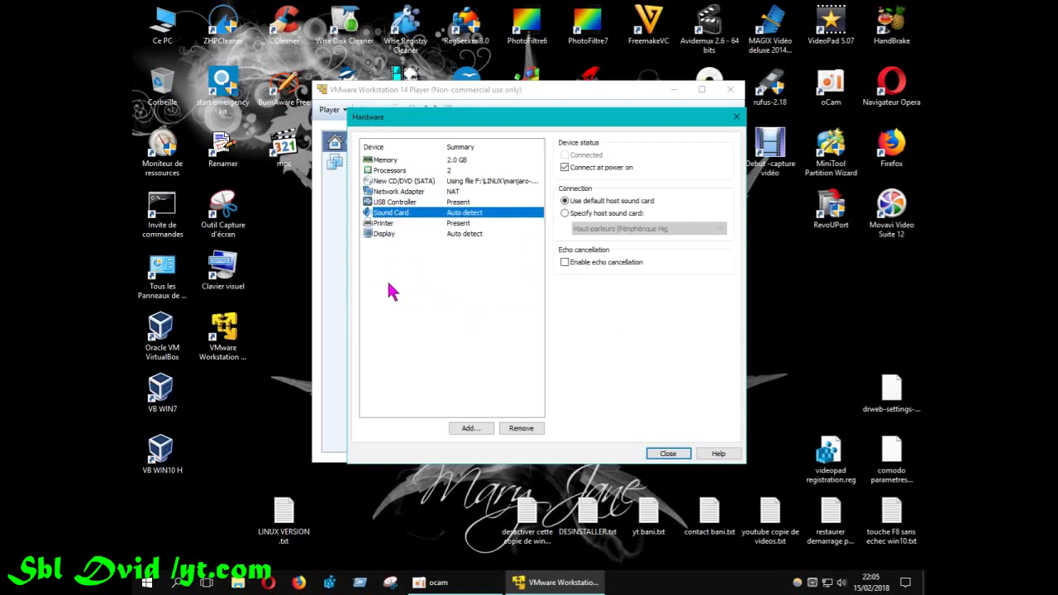
click(385, 225)
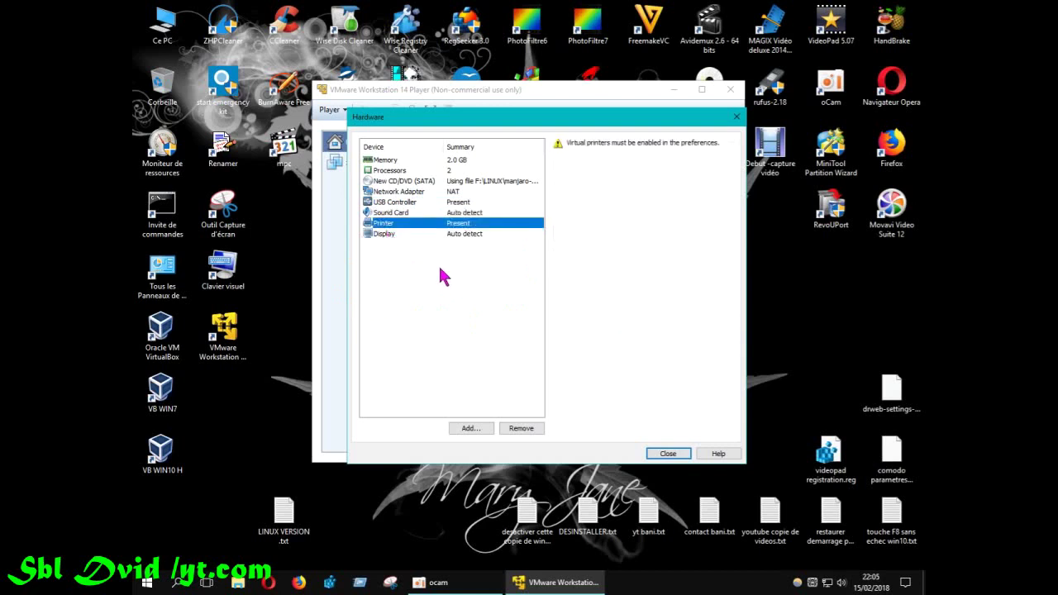
- Set the display's maximum graphics memory to 128 MB
click(380, 235)
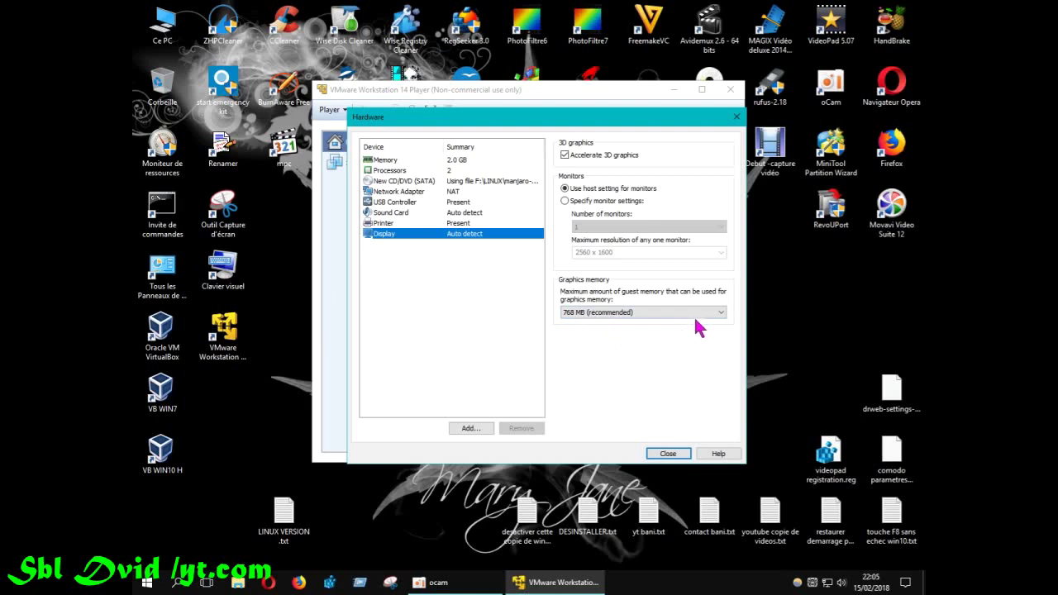
click(721, 317)
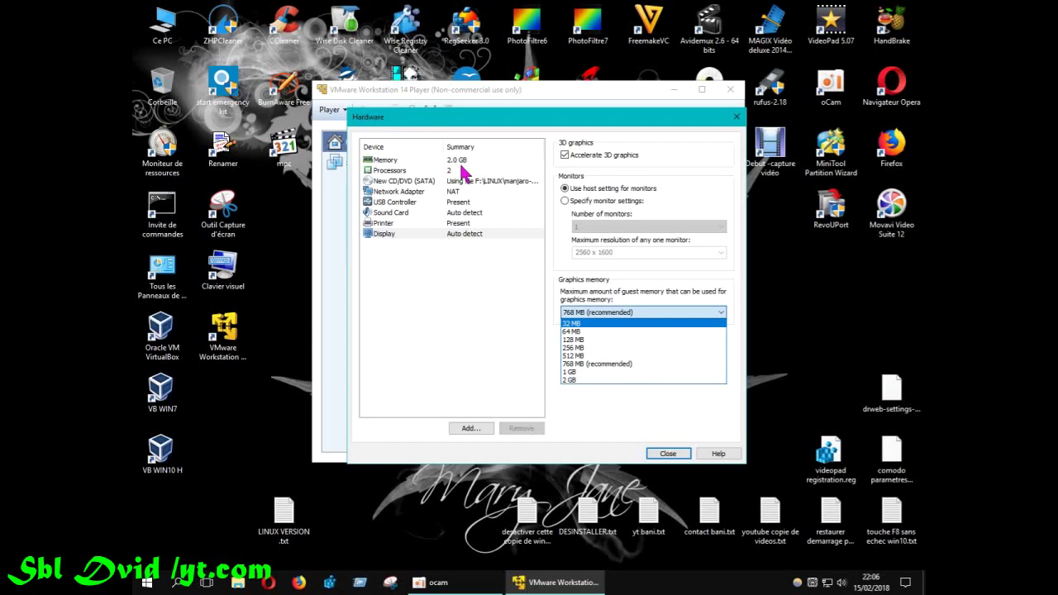
click(576, 339)
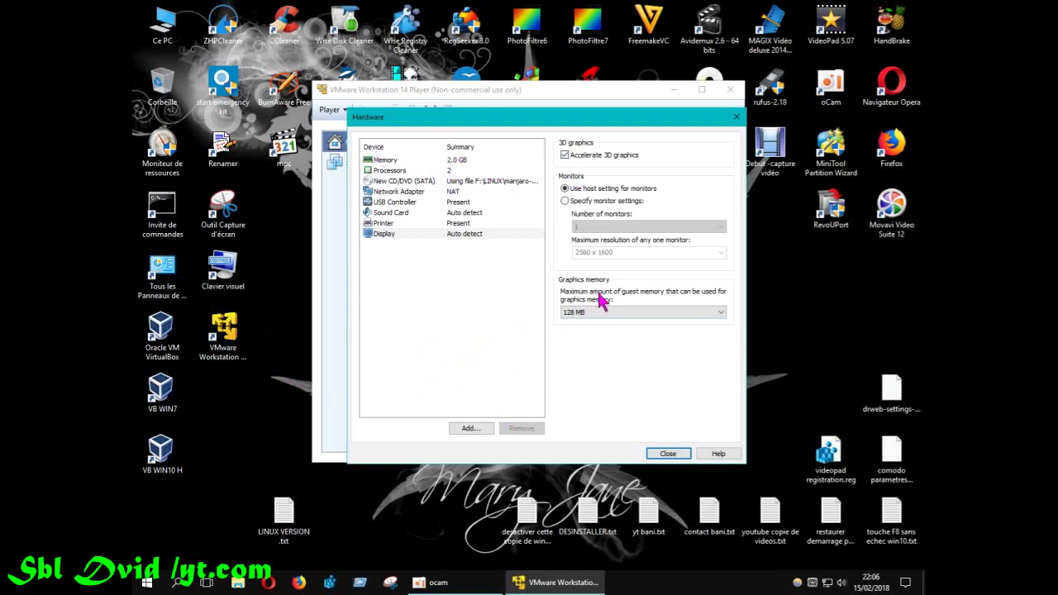
click(717, 318)
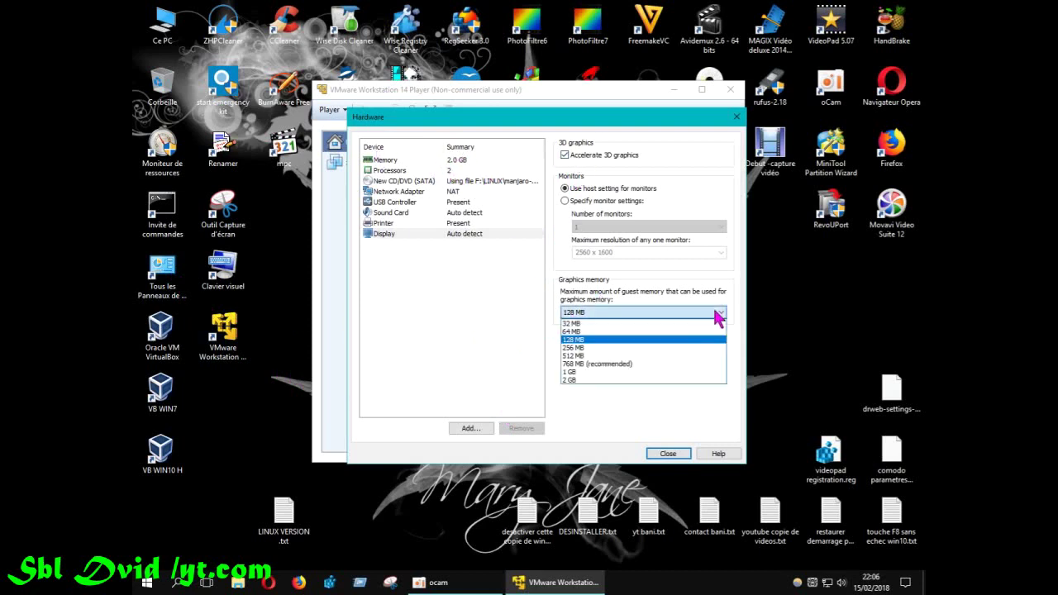
click(587, 340)
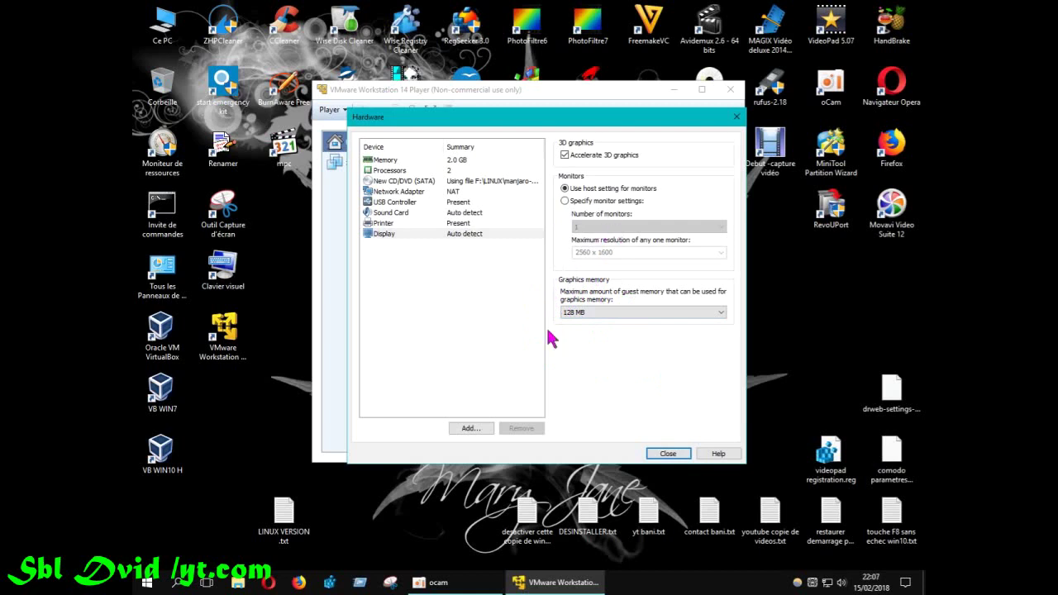
- Close the hardware settings, check the updated summary and finish creating the MANJARO MATE virtual machine
click(671, 453)
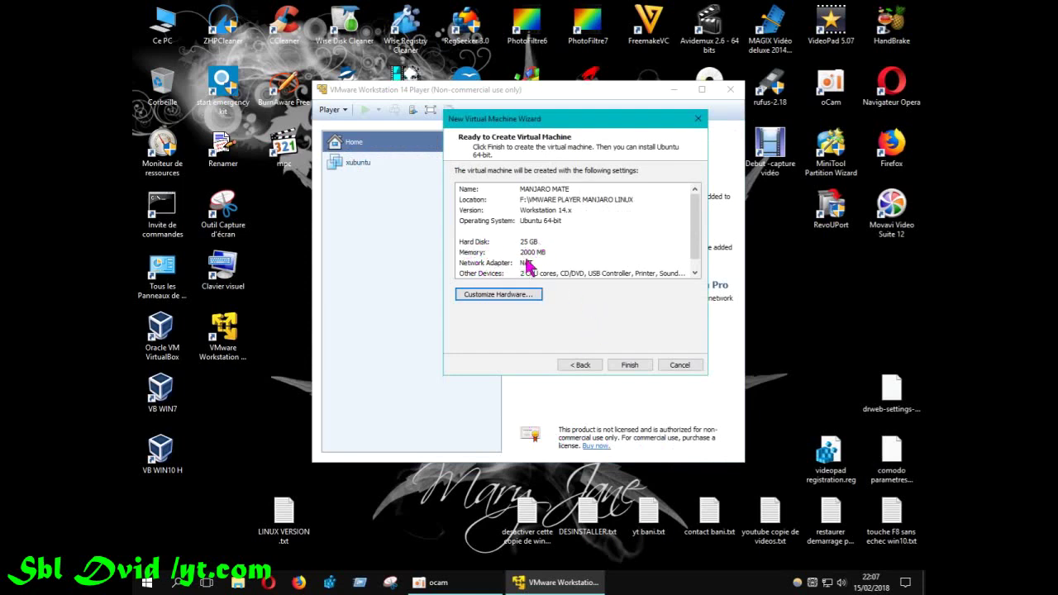
drag(694, 246, 697, 224)
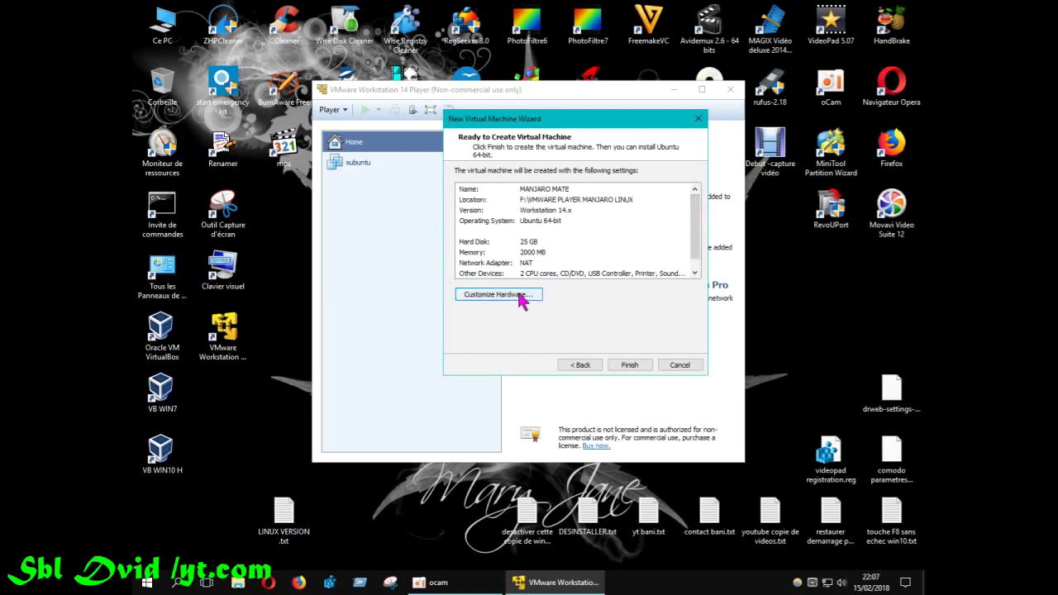
click(633, 368)
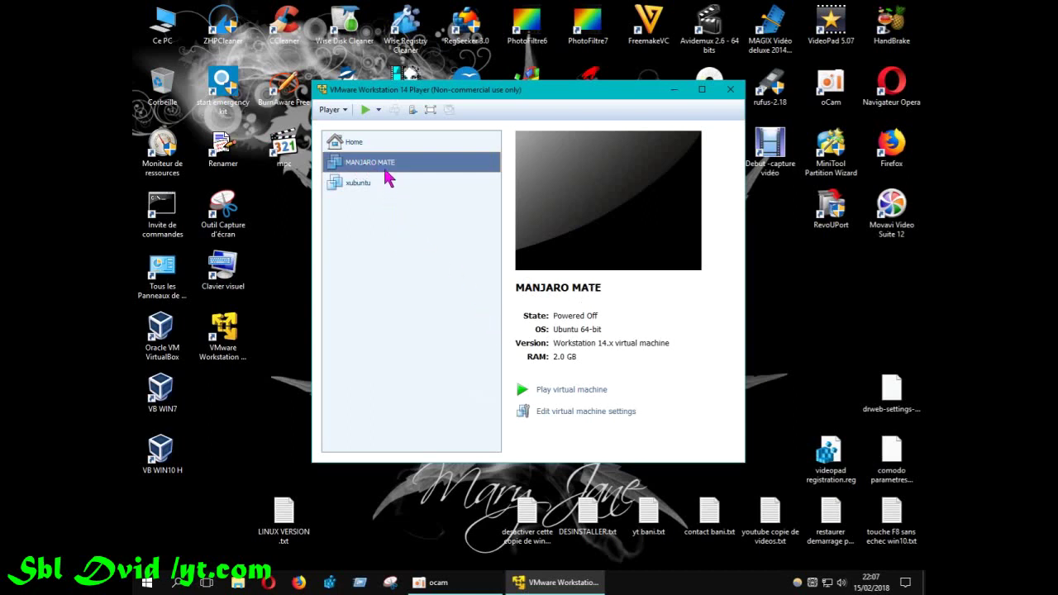
right_click(385, 165)
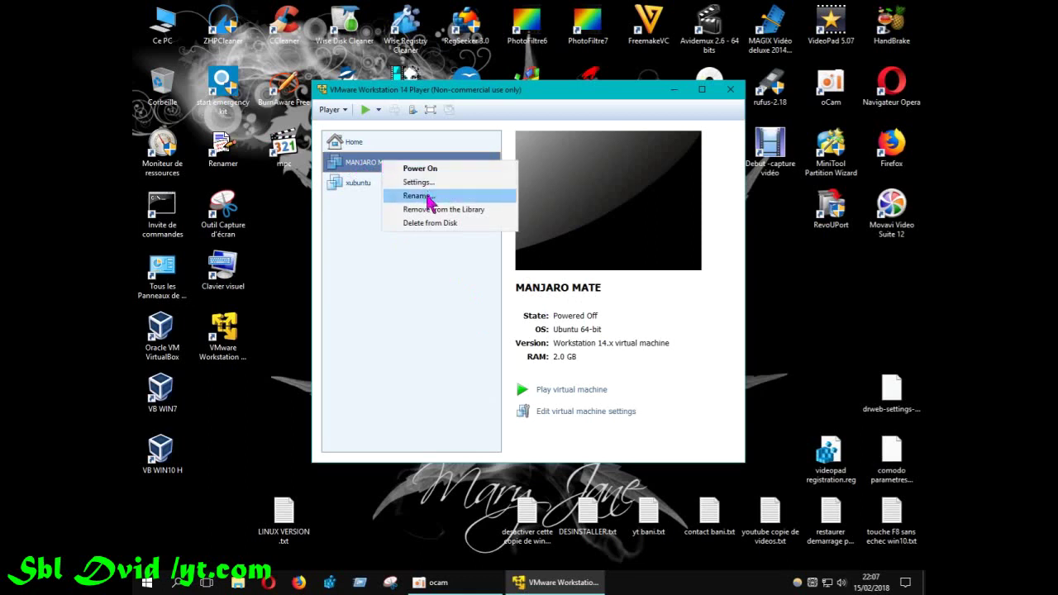
click(428, 196)
key(Escape)
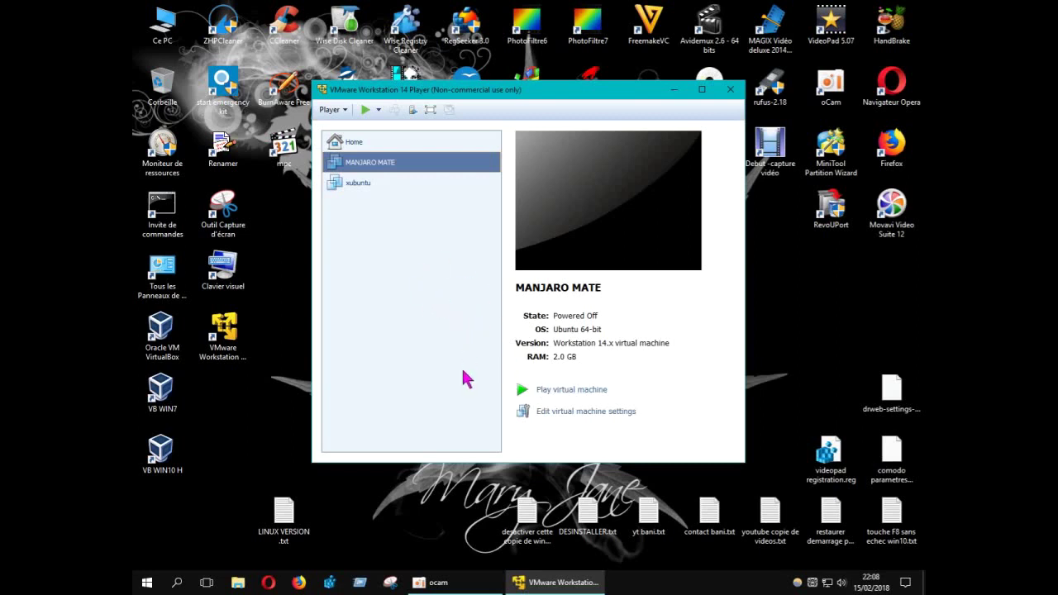
- Start the MANJARO MATE virtual machine, allow VMware Player through the Dr.Web firewall once and move its window lower on the desktop
click(558, 394)
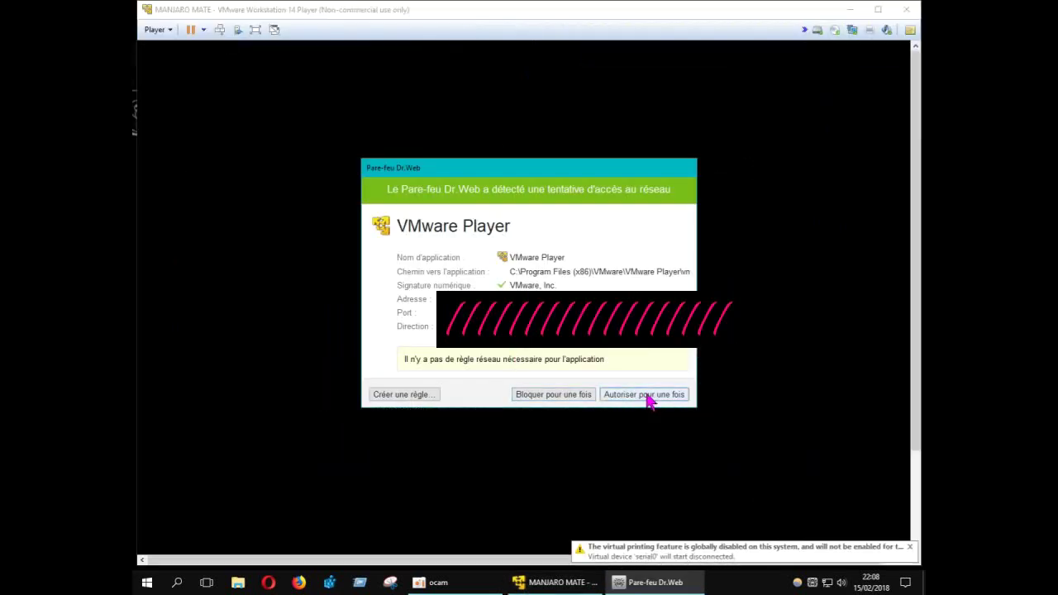
click(648, 395)
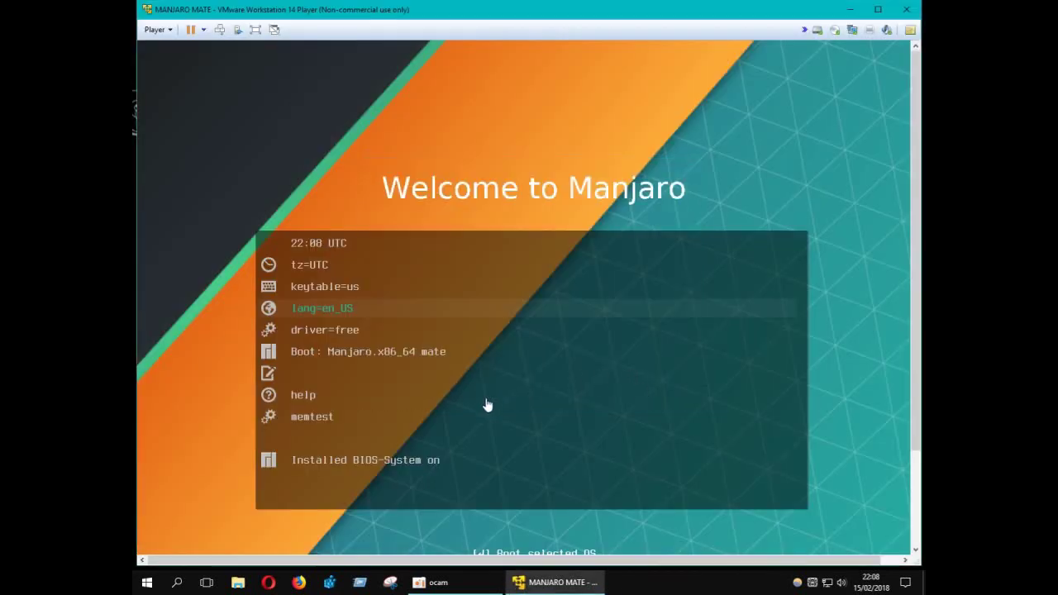
click(878, 10)
drag(755, 18, 843, 86)
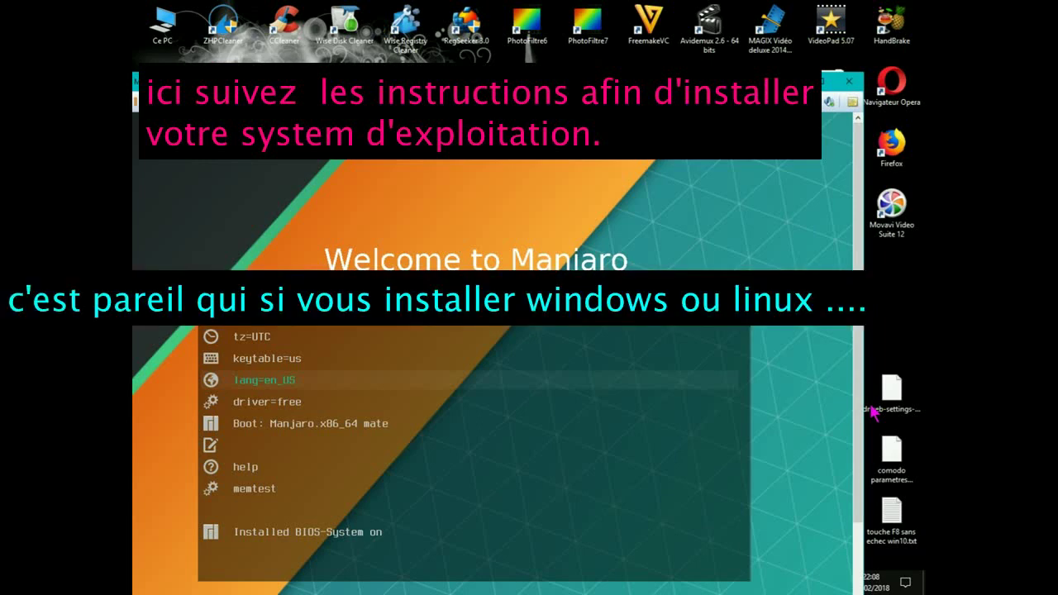